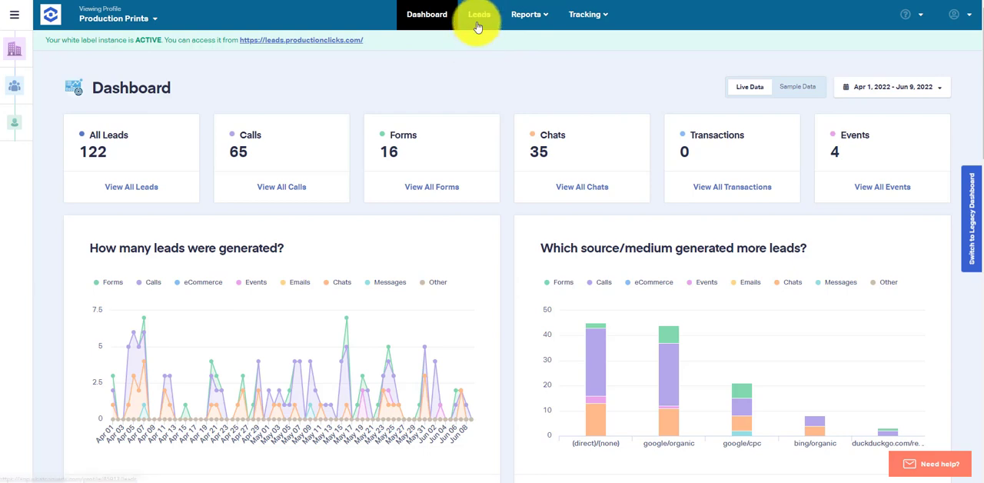
Step: Open the Leads page and look through the Google Ads leads and their summary charts
{"action": "left_click", "coordinate": [478, 21]}
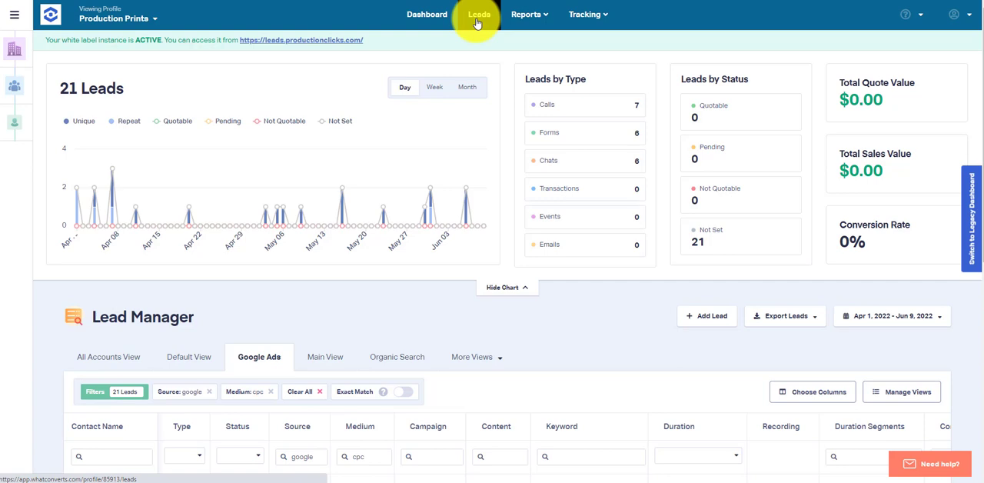
{"action": "left_click", "coordinate": [477, 21]}
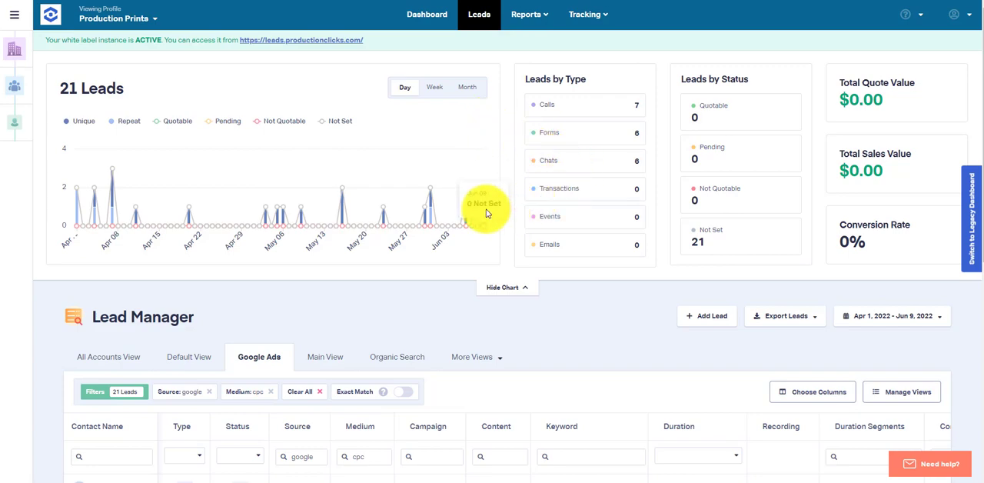
{"action": "scroll", "coordinate": [483, 201], "scroll_direction": "down", "scroll_amount": 5}
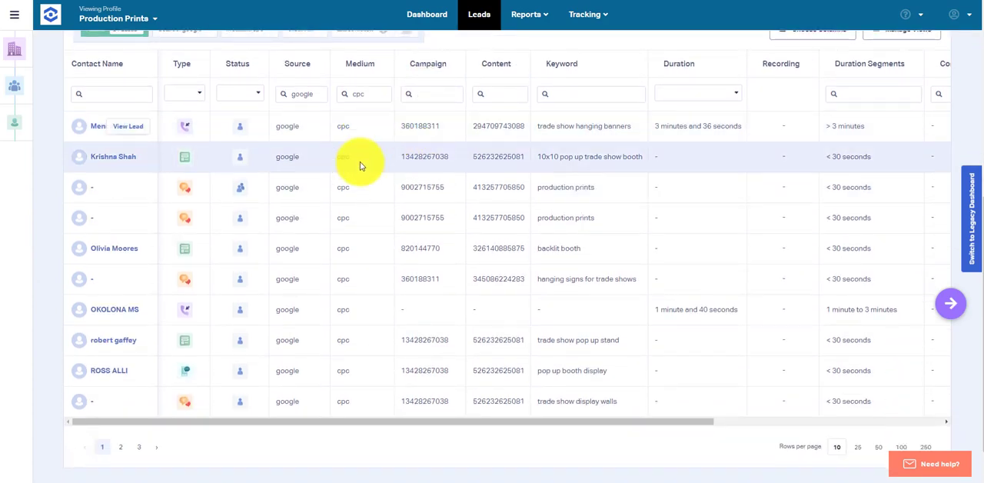
{"action": "scroll", "coordinate": [292, 291], "scroll_direction": "up", "scroll_amount": 2}
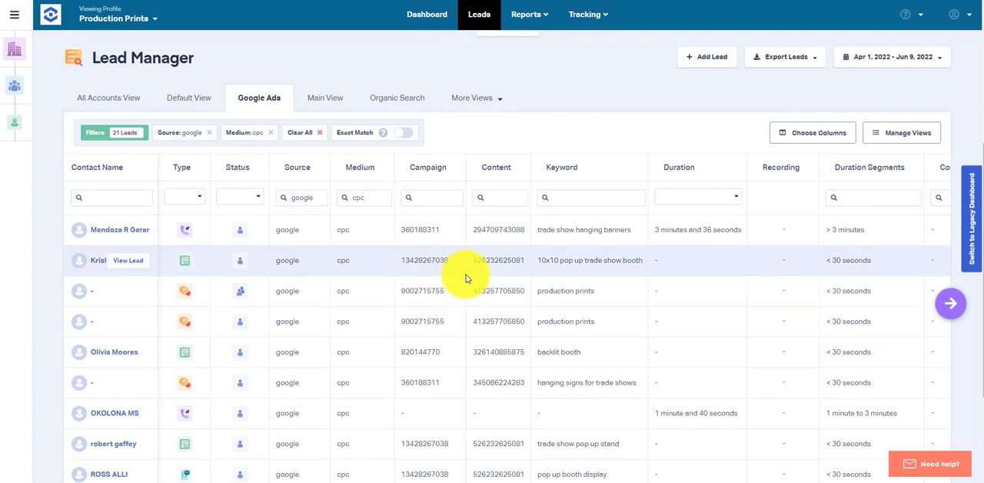
{"action": "scroll", "coordinate": [465, 273], "scroll_direction": "up", "scroll_amount": 2}
{"action": "scroll", "coordinate": [465, 277], "scroll_direction": "up", "scroll_amount": 3}
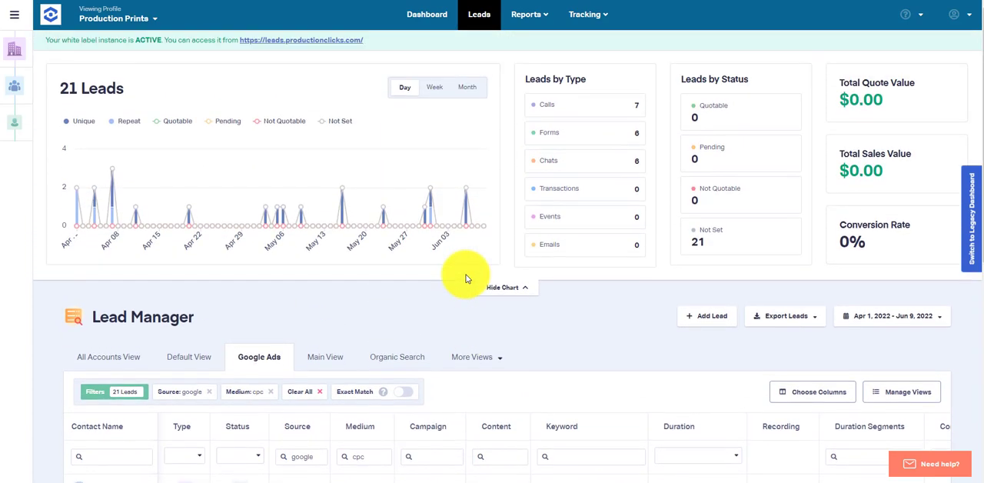
Step: Set the Lead Manager date range to Last Month
{"action": "left_click", "coordinate": [890, 318]}
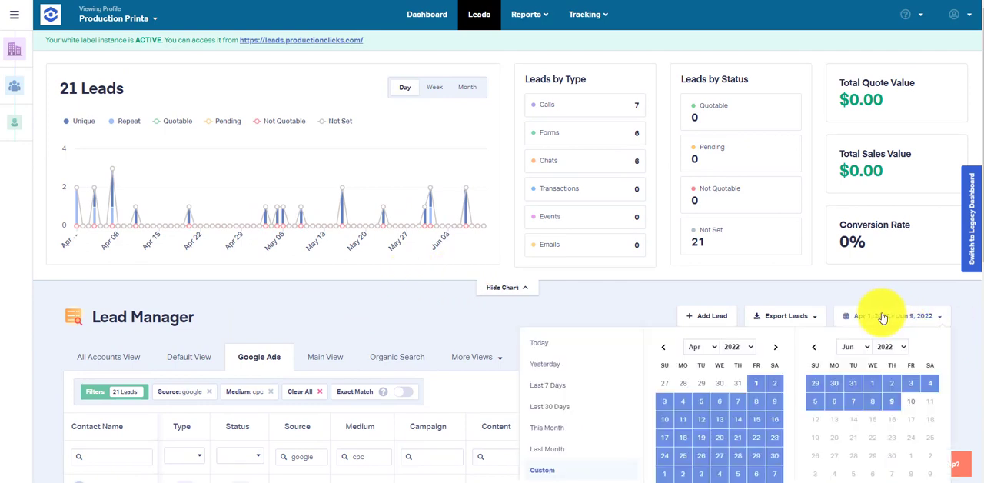
{"action": "scroll", "coordinate": [880, 315], "scroll_direction": "down", "scroll_amount": 2}
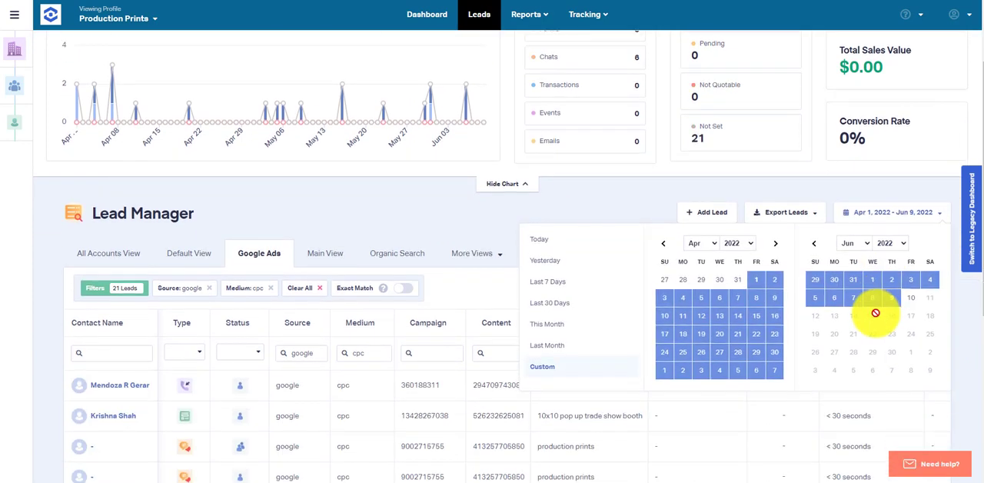
{"action": "left_click", "coordinate": [552, 348]}
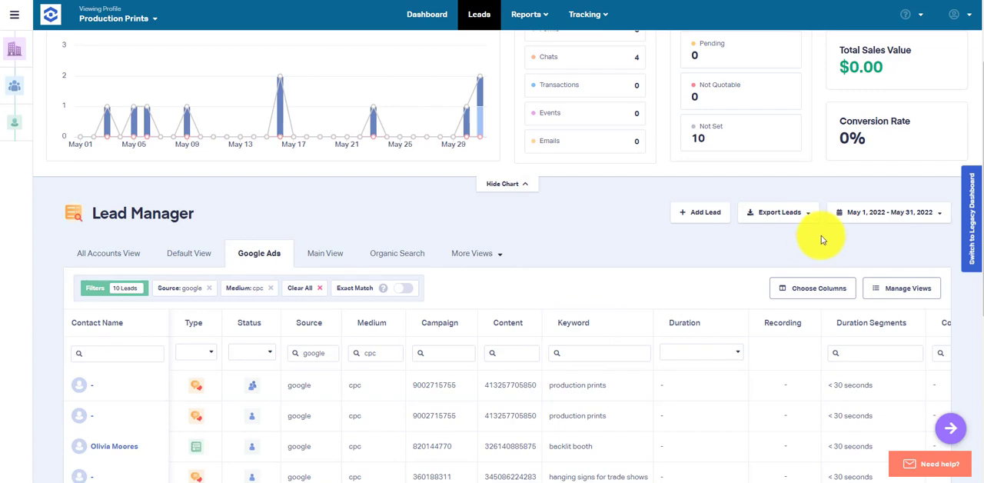
Step: Show 250 rows per page in the lead table and review the Google Ads leads with their summary
{"action": "scroll", "coordinate": [606, 259], "scroll_direction": "down", "scroll_amount": 2}
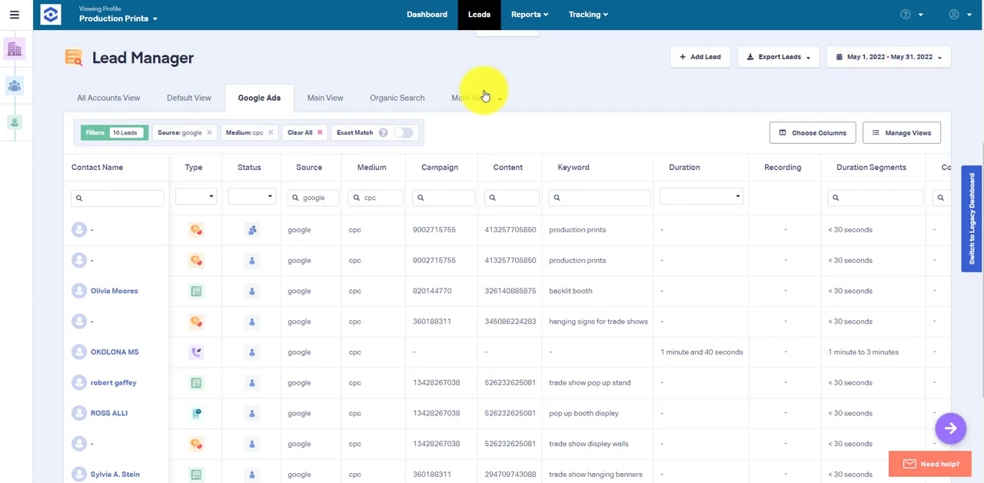
{"action": "scroll", "coordinate": [477, 95], "scroll_direction": "down", "scroll_amount": 3}
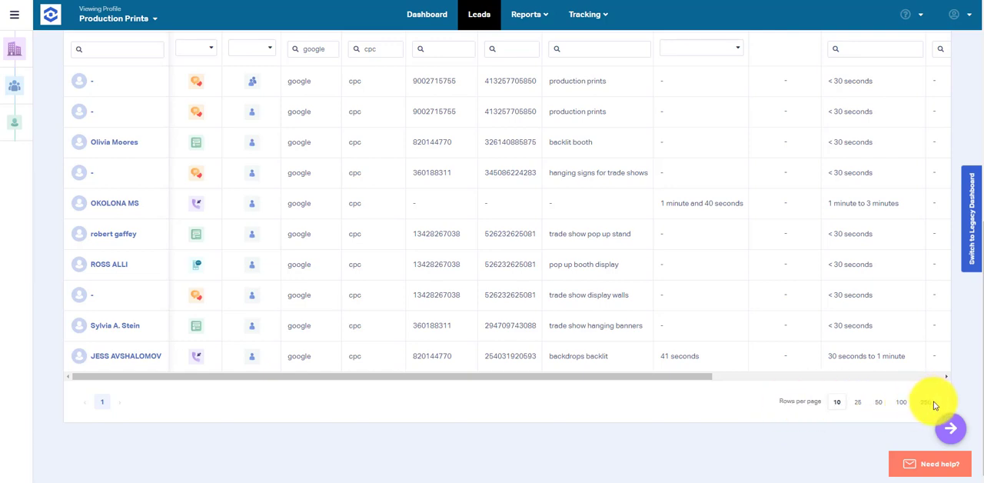
{"action": "scroll", "coordinate": [413, 334], "scroll_direction": "up", "scroll_amount": 4}
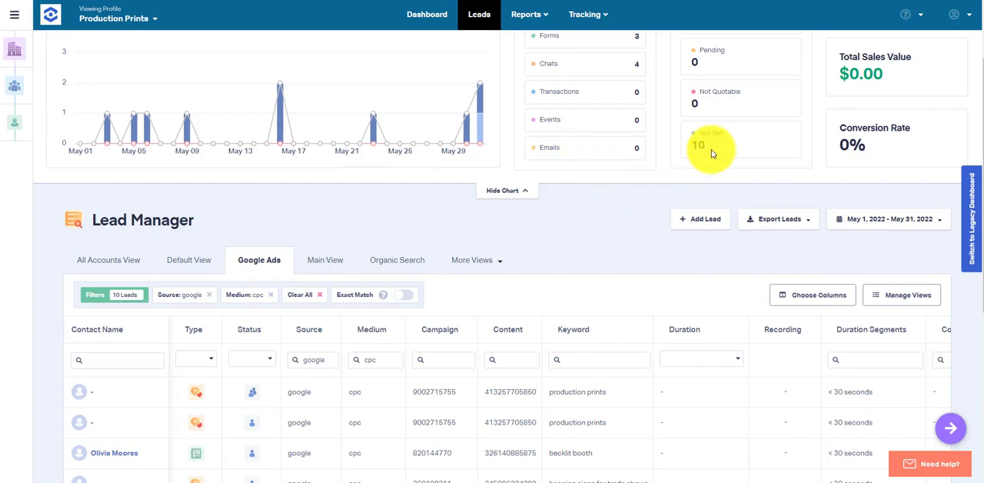
{"action": "scroll", "coordinate": [734, 159], "scroll_direction": "down", "scroll_amount": 1}
{"action": "scroll", "coordinate": [730, 159], "scroll_direction": "down", "scroll_amount": 1}
{"action": "scroll", "coordinate": [725, 158], "scroll_direction": "up", "scroll_amount": 5}
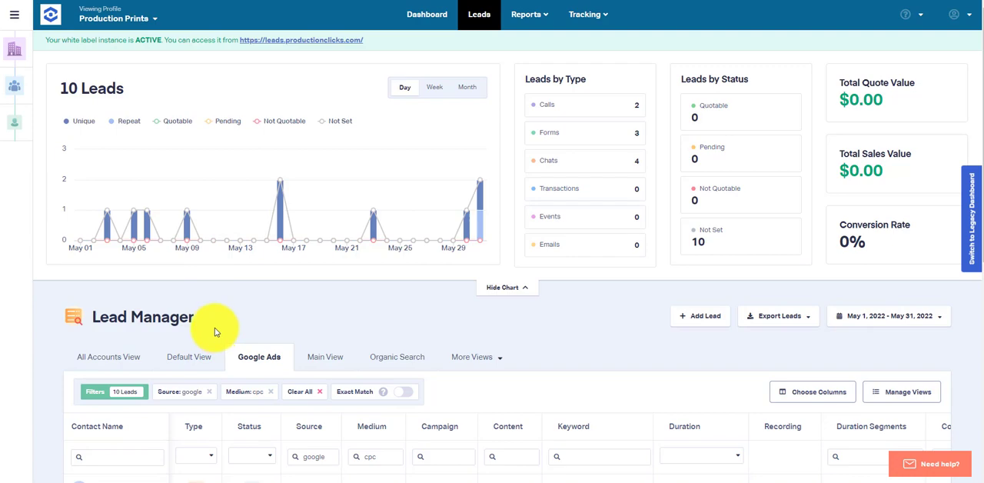
Step: Switch to the All Accounts View and look through its leads from all sources
{"action": "left_click", "coordinate": [127, 357]}
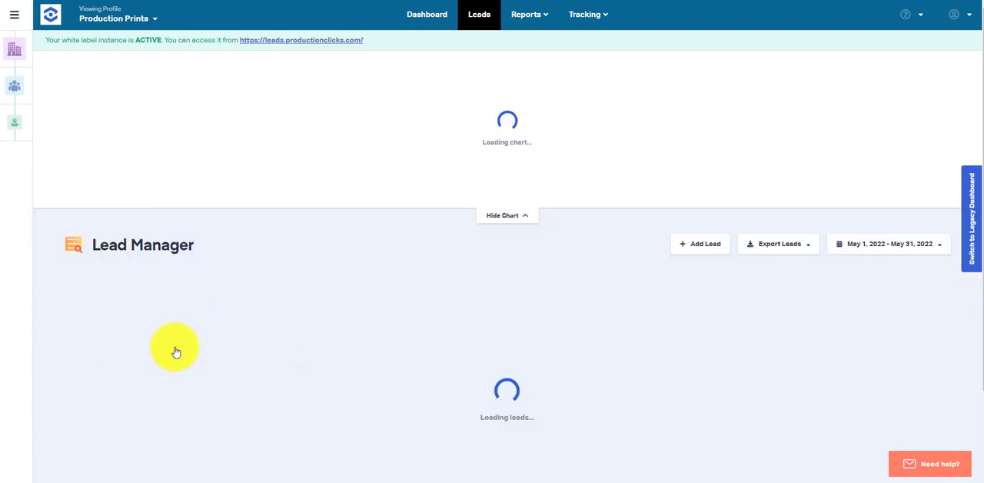
{"action": "scroll", "coordinate": [185, 342], "scroll_direction": "down", "scroll_amount": 12}
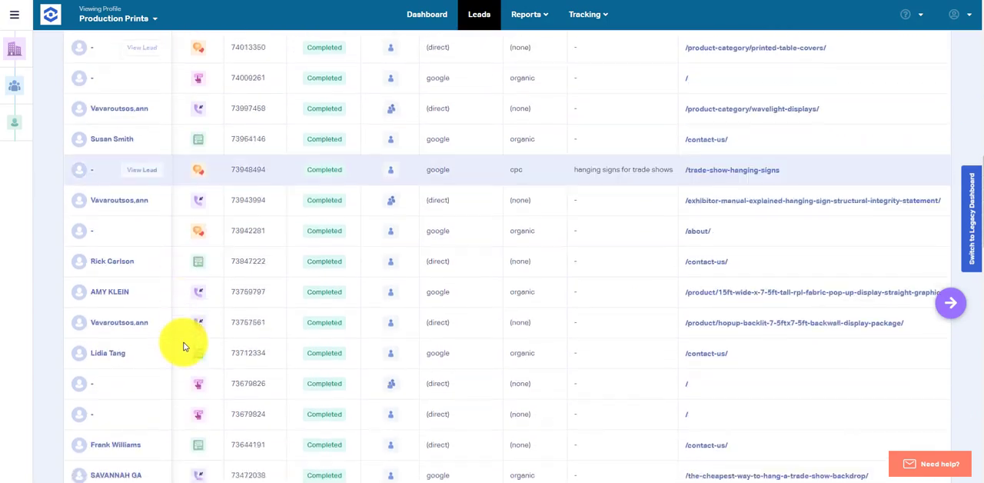
{"action": "scroll", "coordinate": [184, 344], "scroll_direction": "down", "scroll_amount": 12}
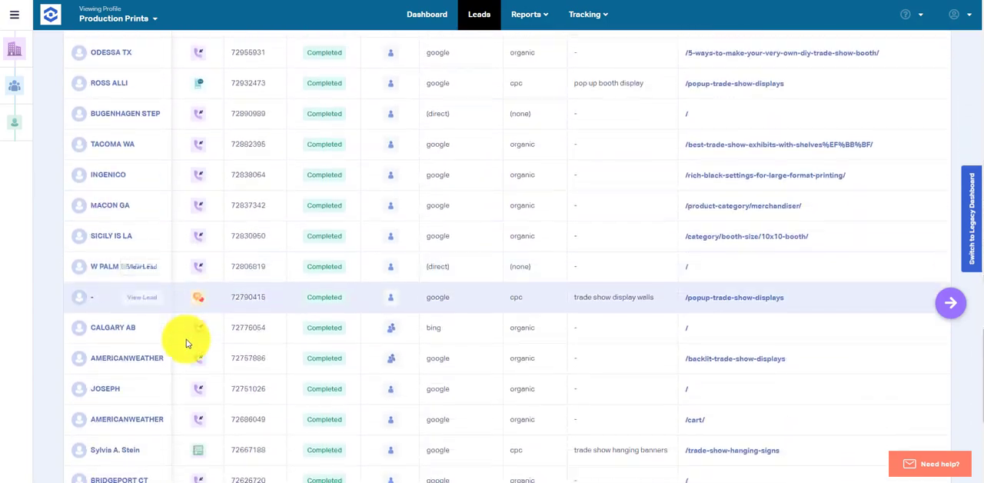
{"action": "scroll", "coordinate": [187, 342], "scroll_direction": "up", "scroll_amount": 20}
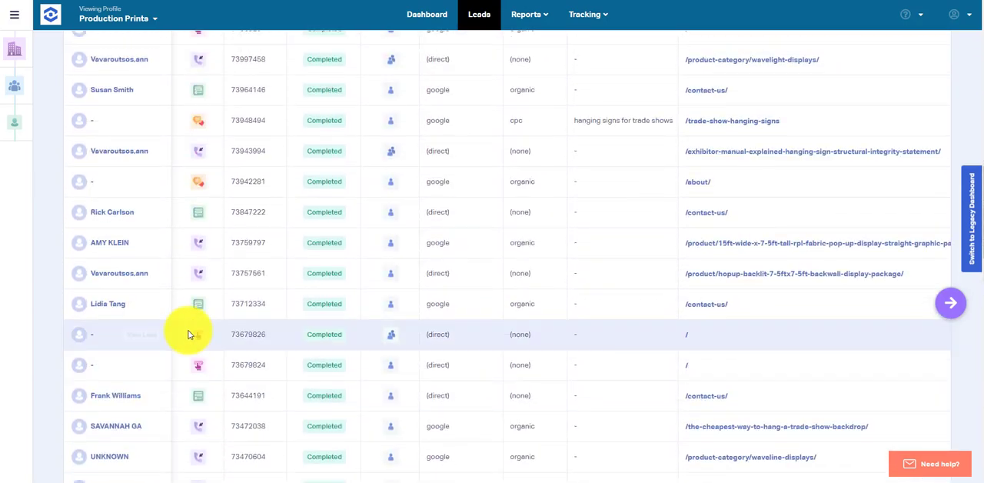
{"action": "scroll", "coordinate": [188, 330], "scroll_direction": "up", "scroll_amount": 3}
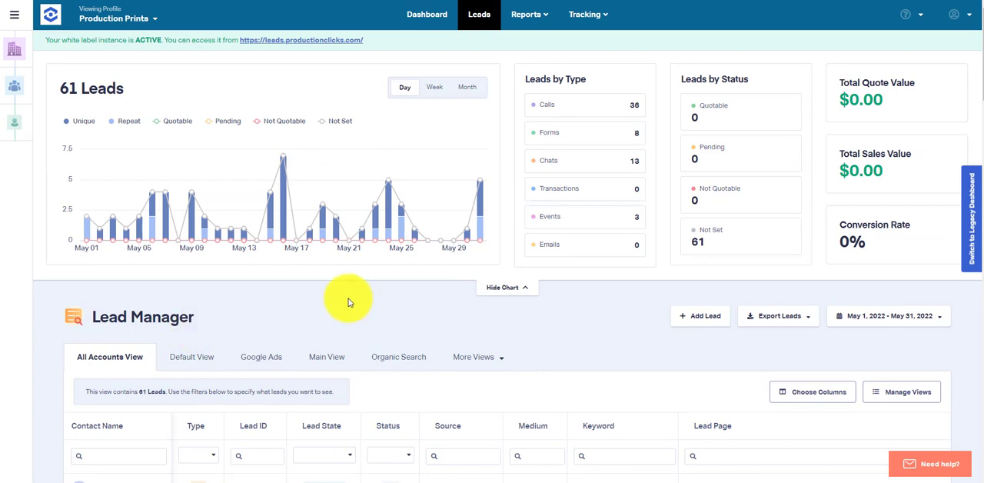
Step: Return to the Google Ads view and review its lead rows and summary charts
{"action": "left_click", "coordinate": [269, 358]}
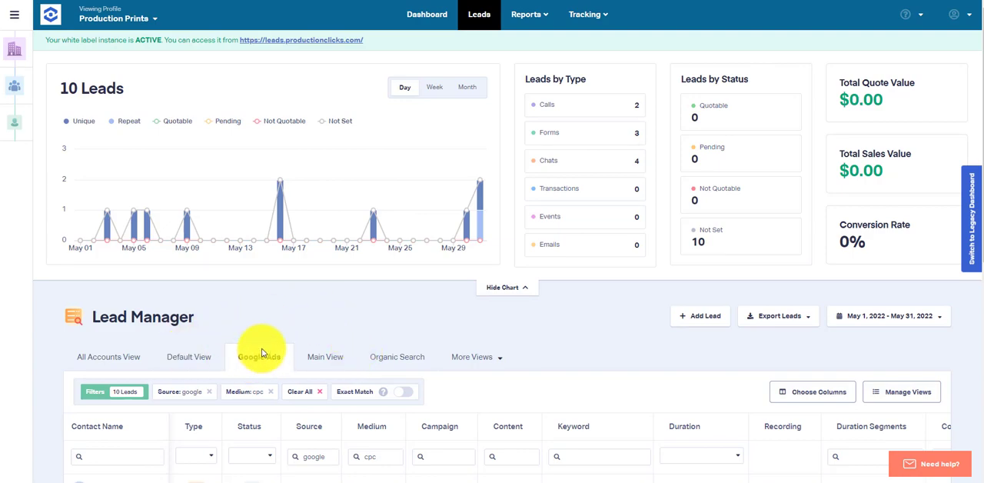
{"action": "scroll", "coordinate": [261, 350], "scroll_direction": "down", "scroll_amount": 5}
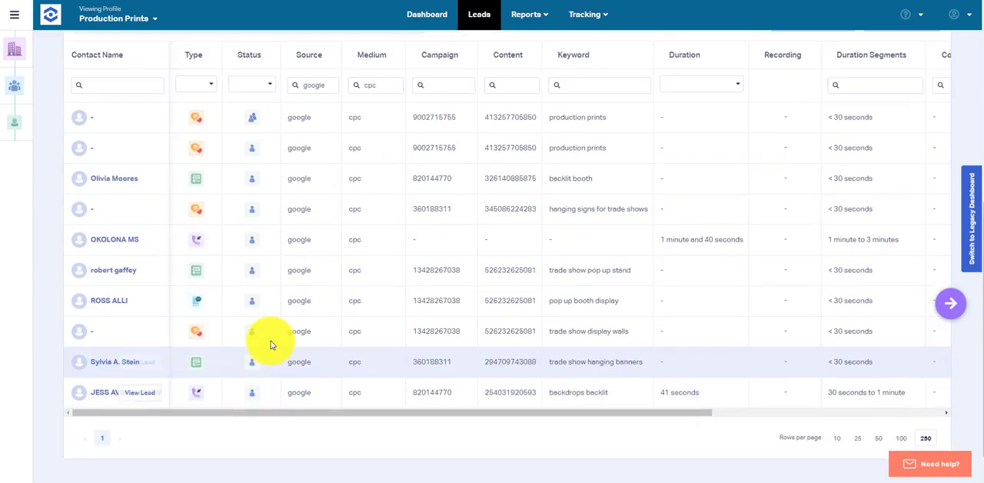
{"action": "scroll", "coordinate": [269, 345], "scroll_direction": "up", "scroll_amount": 4}
{"action": "scroll", "coordinate": [270, 345], "scroll_direction": "up", "scroll_amount": 1}
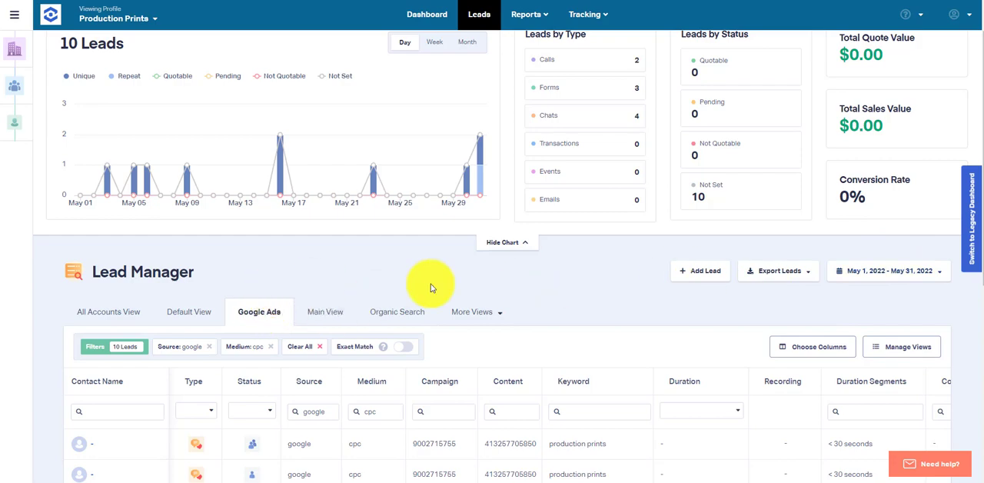
{"action": "scroll", "coordinate": [439, 286], "scroll_direction": "down", "scroll_amount": 5}
{"action": "scroll", "coordinate": [467, 281], "scroll_direction": "up", "scroll_amount": 5}
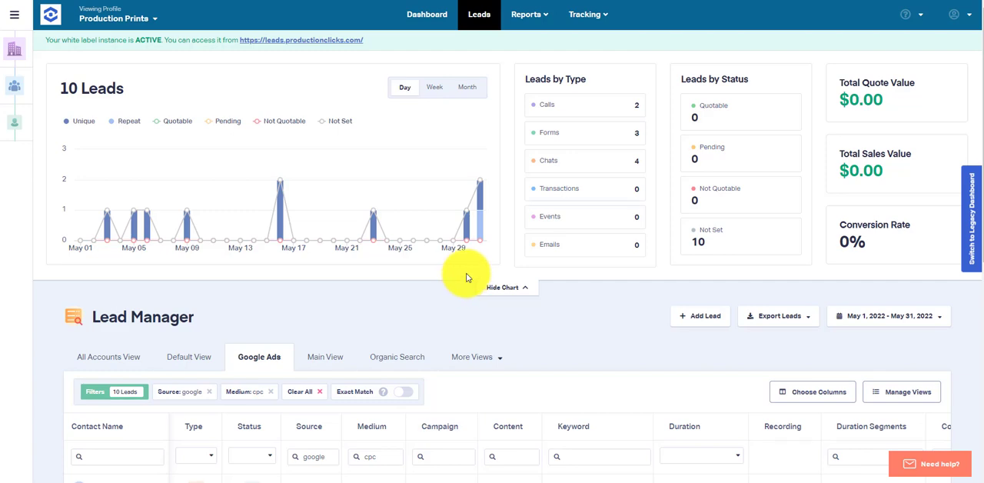
Step: Add the Time, Duplicate, Spam, Quote Value, Sales Value and Quotable columns to the Google Ads lead table
{"action": "scroll", "coordinate": [461, 275], "scroll_direction": "down", "scroll_amount": 2}
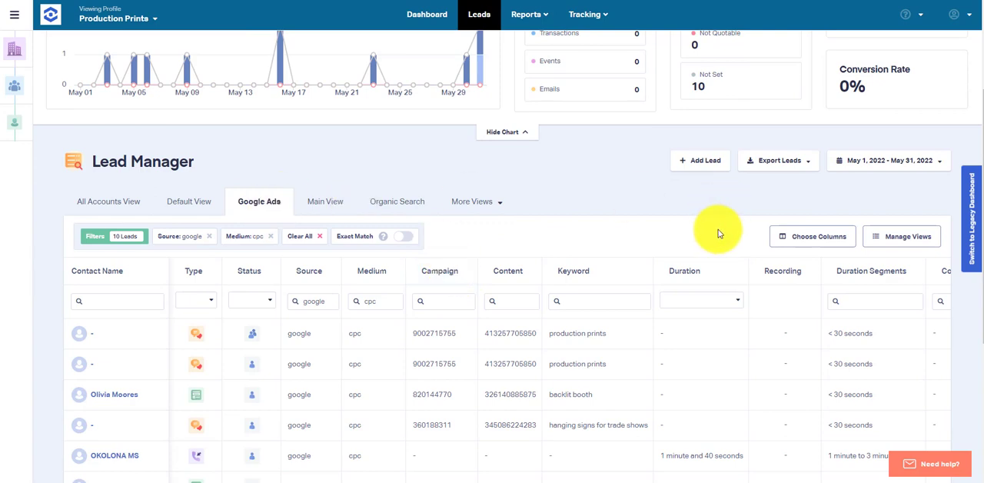
{"action": "left_click", "coordinate": [826, 237]}
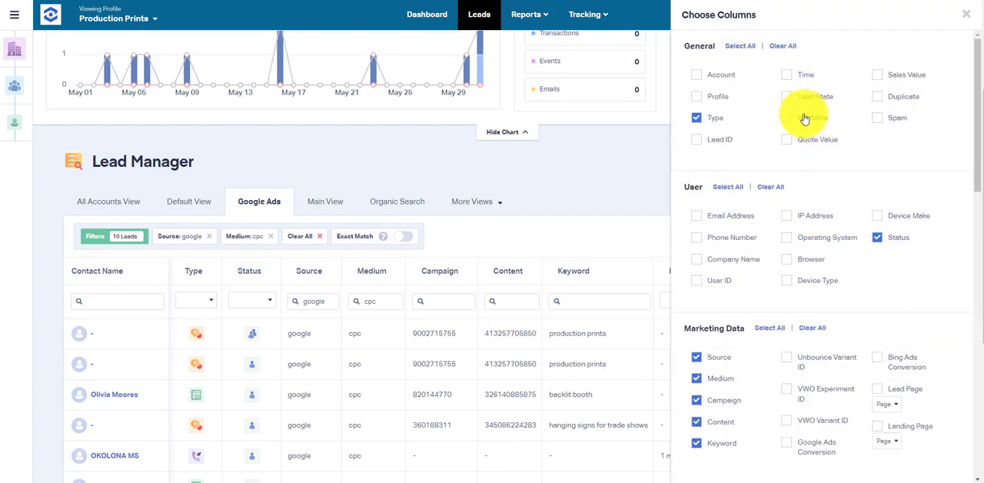
{"action": "left_click", "coordinate": [787, 76]}
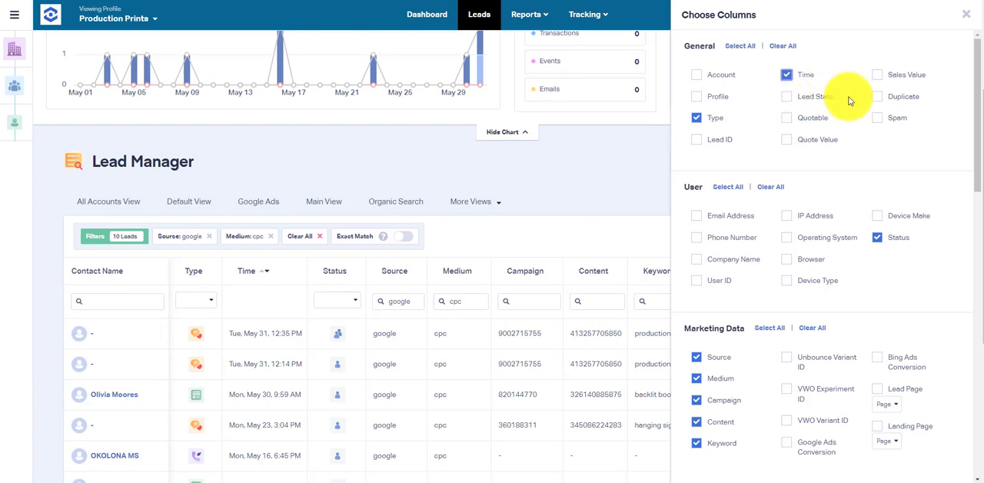
{"action": "left_click", "coordinate": [882, 103]}
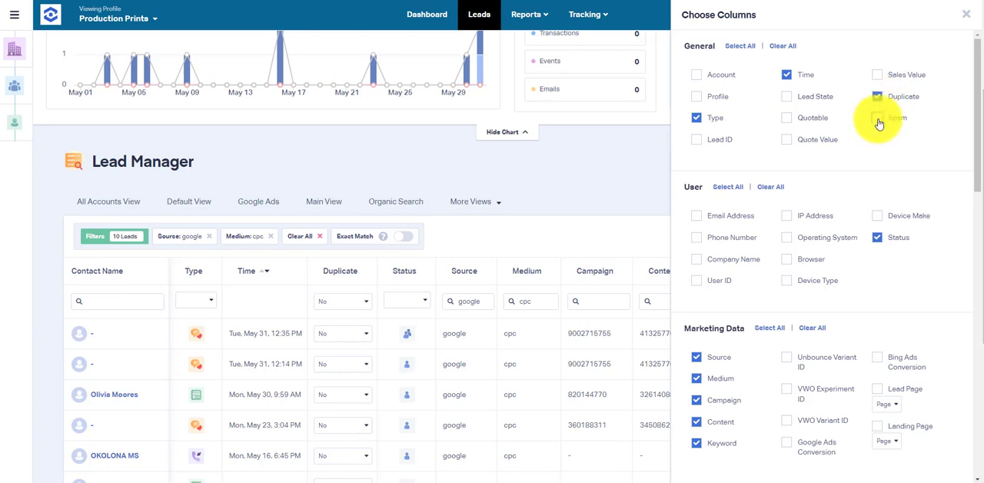
{"action": "left_click", "coordinate": [878, 121]}
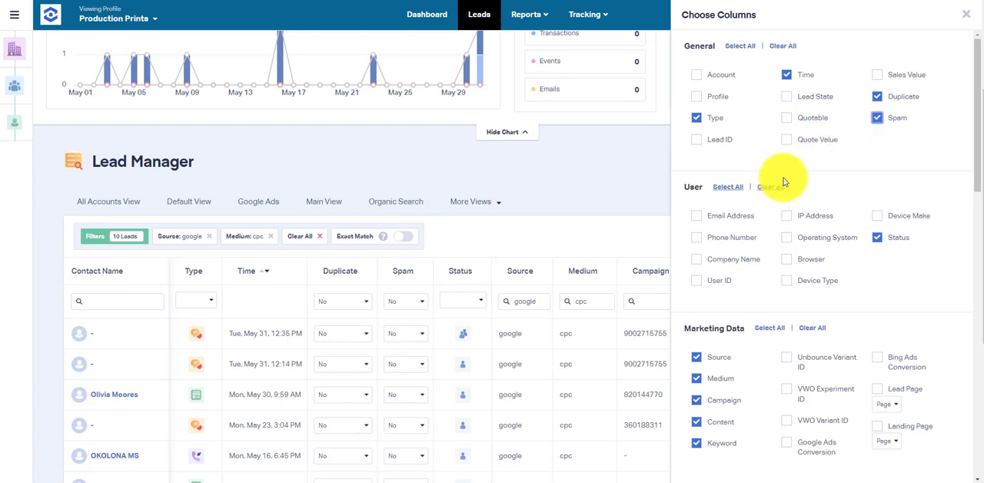
{"action": "left_click", "coordinate": [786, 141]}
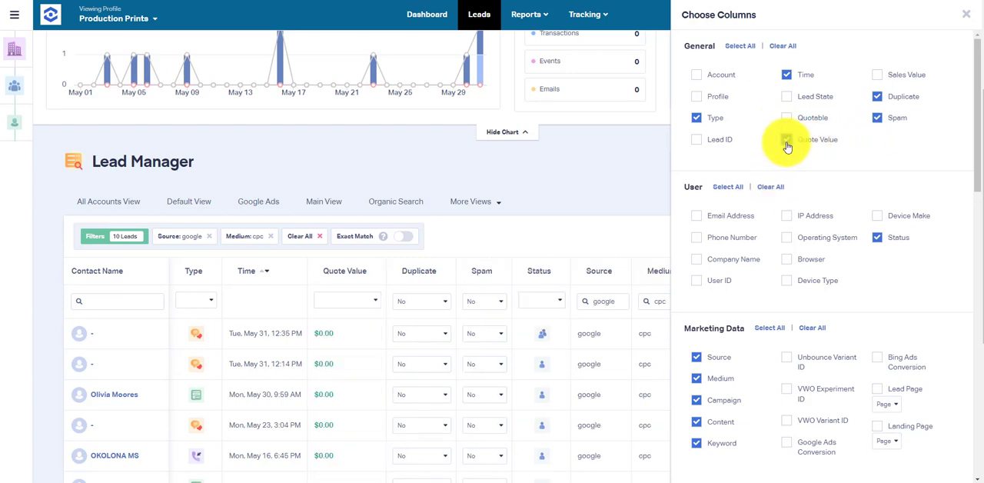
{"action": "left_click", "coordinate": [877, 75]}
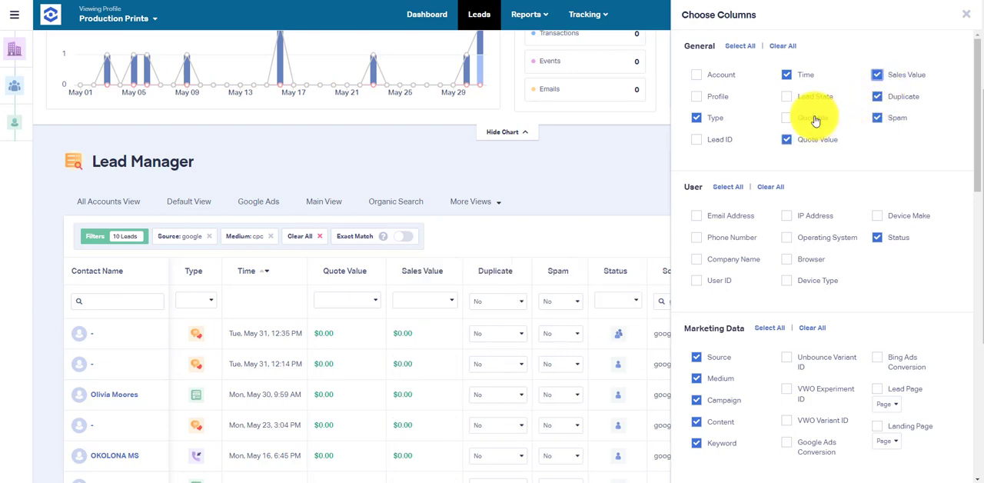
{"action": "left_click", "coordinate": [787, 119]}
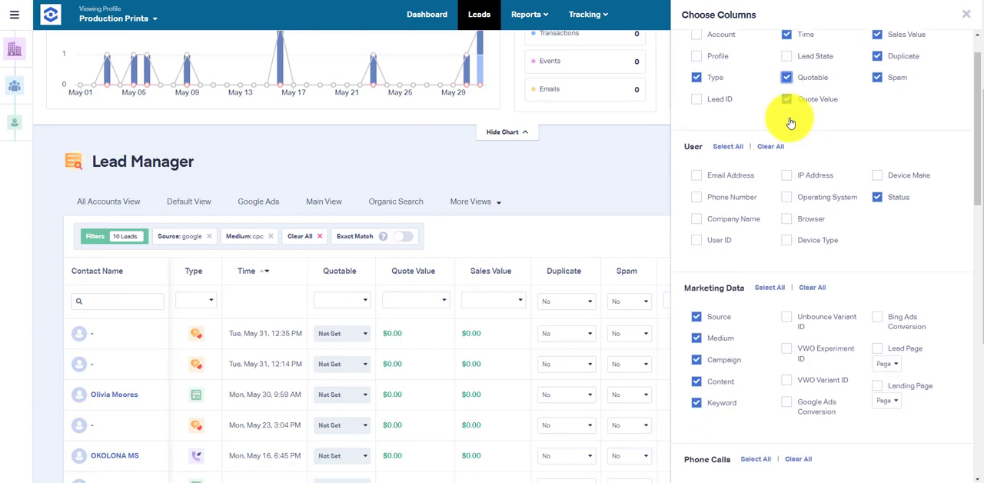
{"action": "scroll", "coordinate": [769, 135], "scroll_direction": "down", "scroll_amount": 1}
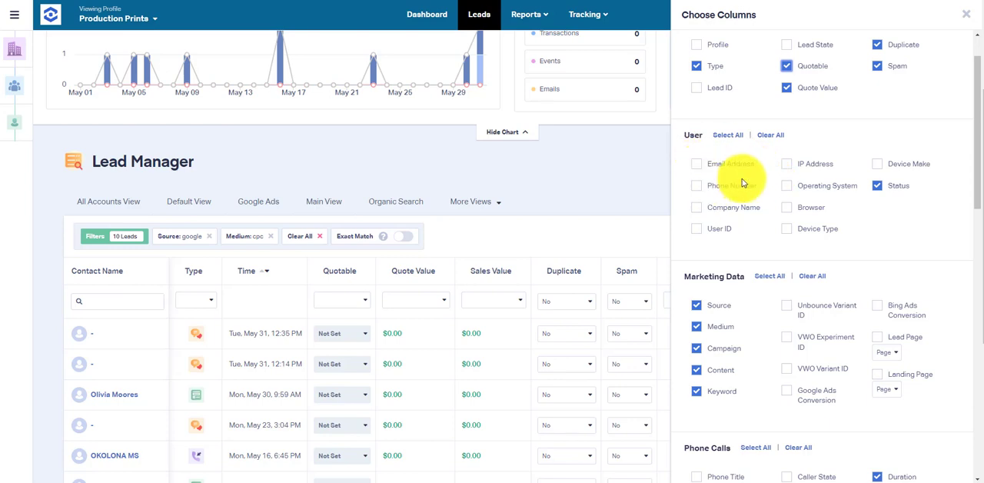
{"action": "scroll", "coordinate": [813, 217], "scroll_direction": "down", "scroll_amount": 3}
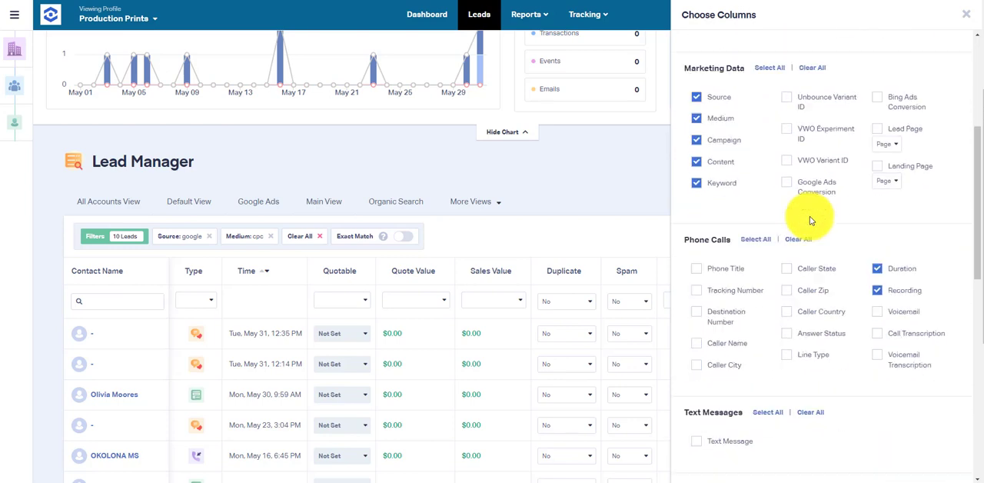
{"action": "scroll", "coordinate": [809, 219], "scroll_direction": "up", "scroll_amount": 3}
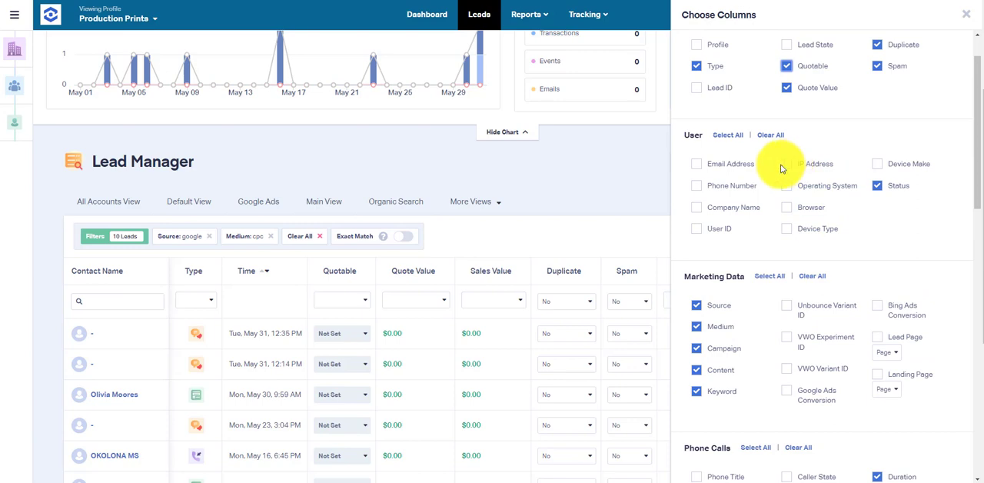
{"action": "left_click", "coordinate": [654, 178]}
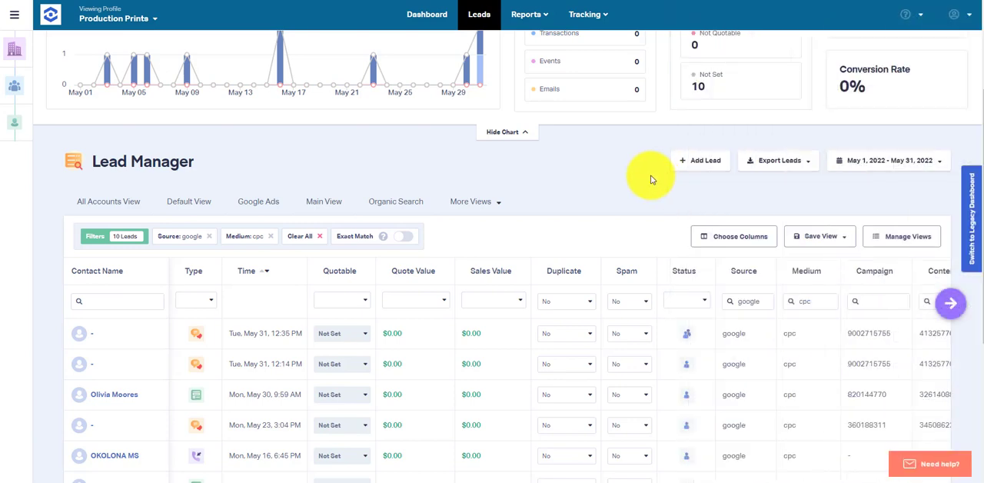
Step: Recheck the column selection and review the lead rows in the expanded table
{"action": "left_click", "coordinate": [737, 233]}
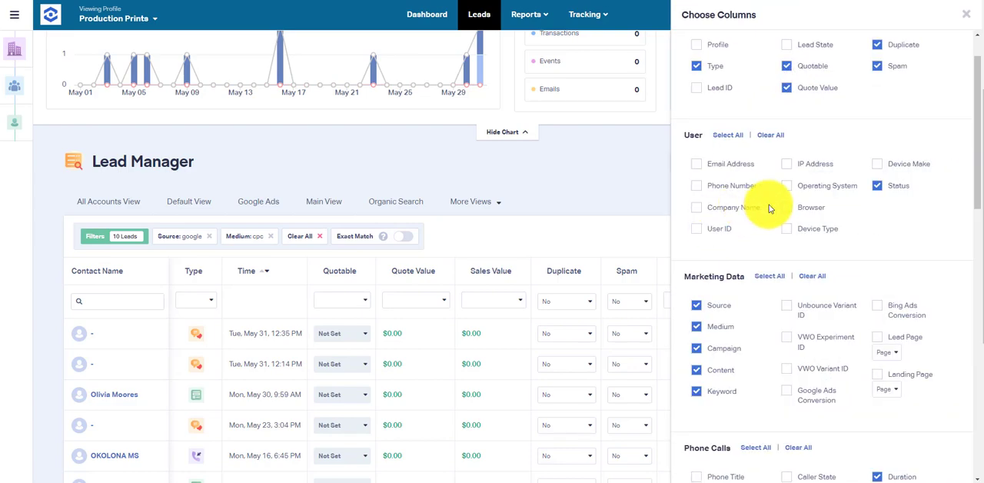
{"action": "left_click", "coordinate": [538, 174]}
{"action": "scroll", "coordinate": [650, 226], "scroll_direction": "down", "scroll_amount": 1}
{"action": "scroll", "coordinate": [650, 227], "scroll_direction": "down", "scroll_amount": 2}
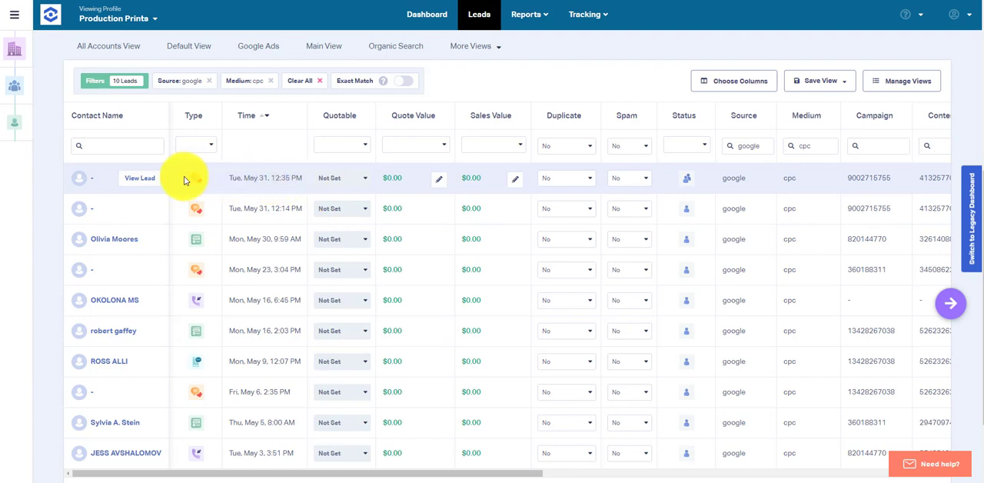
Step: Compare the details of the two May 31 chat leads and mark the 12:14 PM one as a duplicate
{"action": "left_click", "coordinate": [137, 179]}
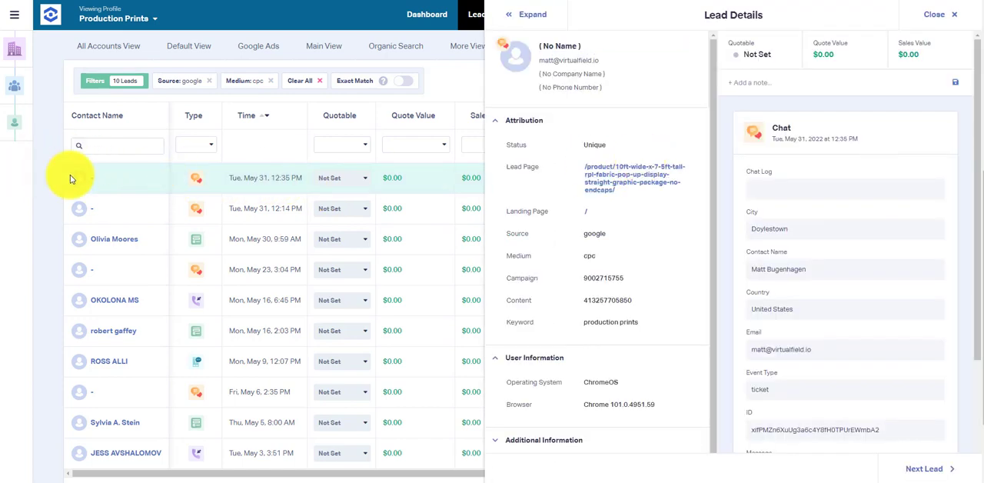
{"action": "left_click", "coordinate": [141, 208]}
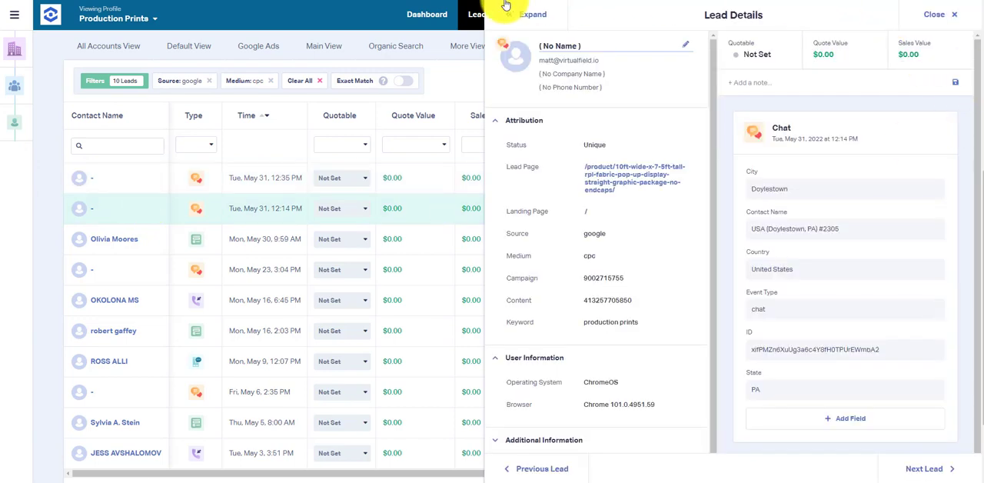
{"action": "left_click", "coordinate": [950, 14]}
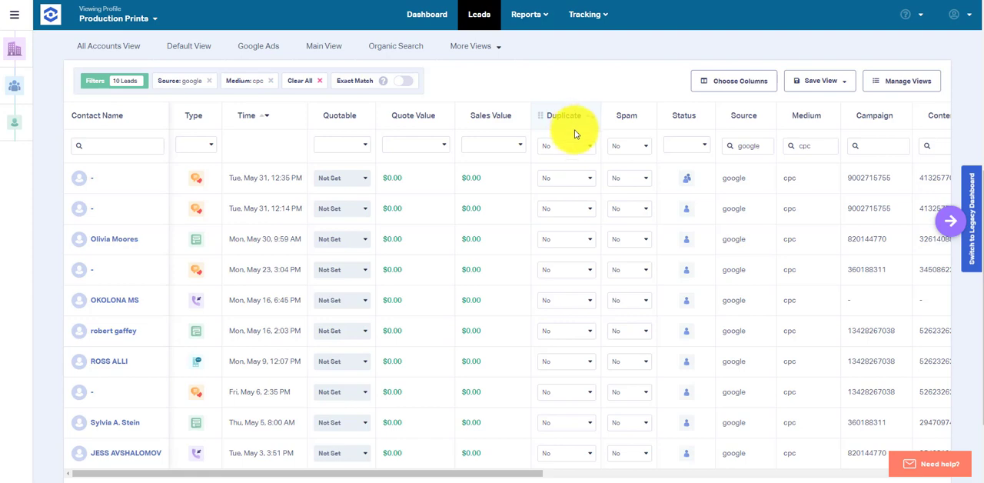
{"action": "left_click", "coordinate": [575, 210]}
{"action": "left_click", "coordinate": [557, 251]}
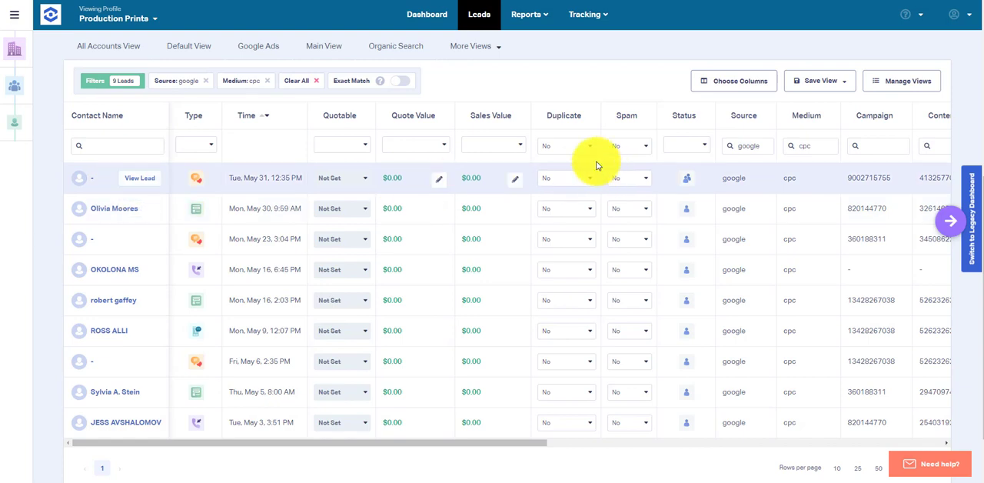
Step: Check the spam choices for the May 30 lead without changing its setting
{"action": "left_click", "coordinate": [641, 213]}
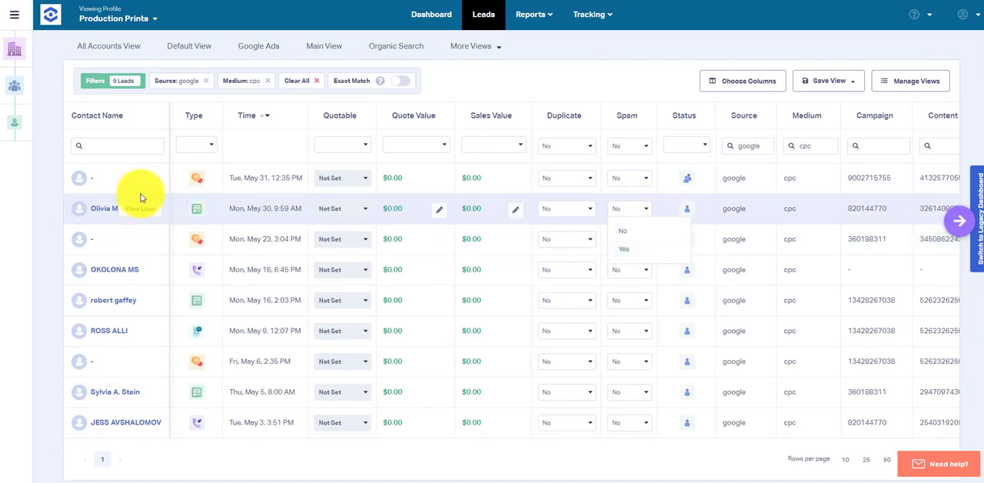
{"action": "left_click", "coordinate": [51, 181]}
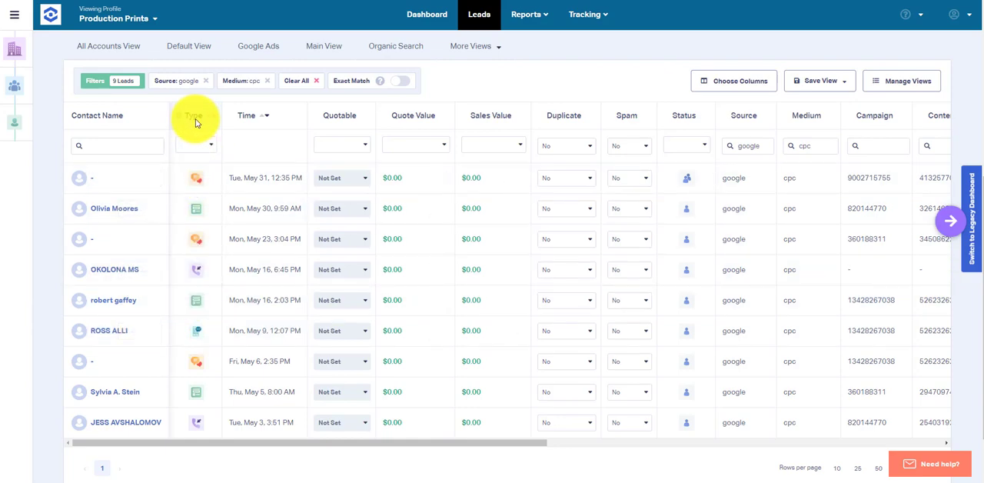
{"action": "left_click", "coordinate": [753, 86]}
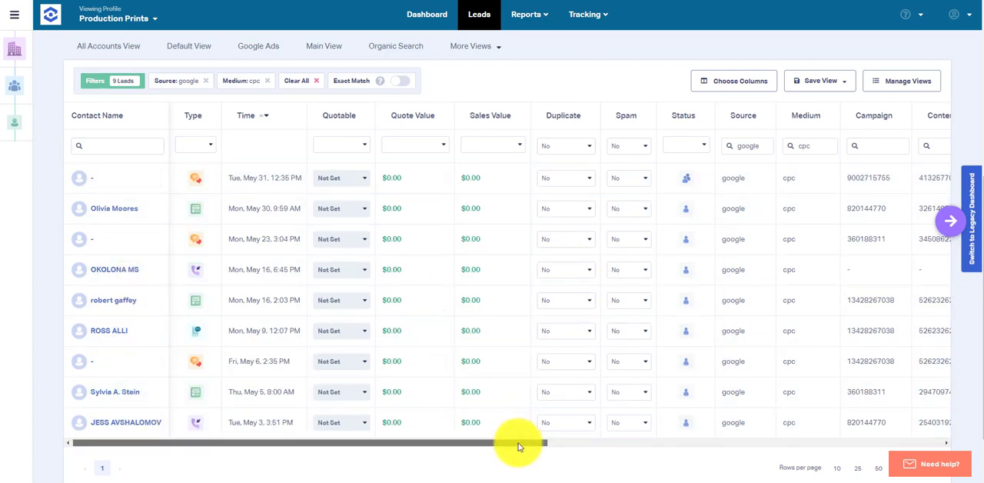
Step: Examine the search keywords recorded for the Google Ads leads
{"action": "left_click_drag", "start_coordinate": [518, 444], "coordinate": [826, 470]}
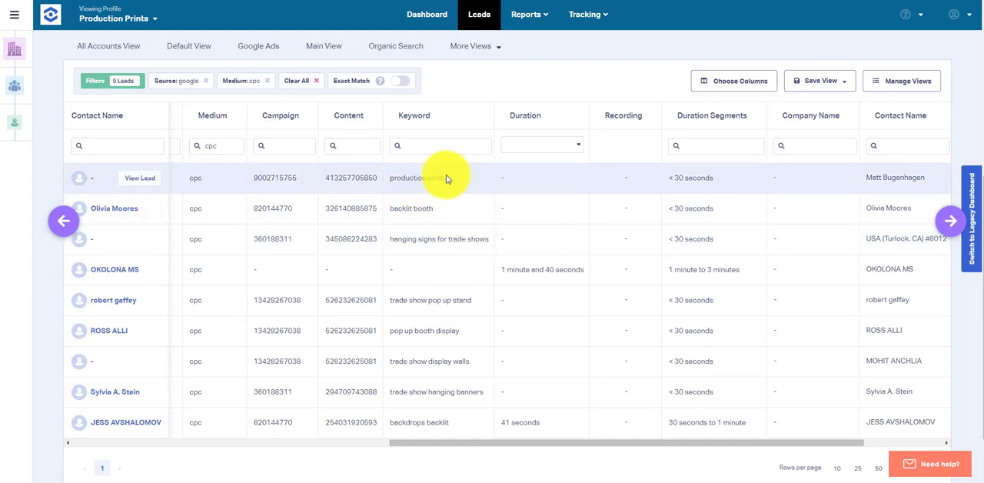
{"action": "left_click_drag", "start_coordinate": [448, 178], "coordinate": [392, 177]}
{"action": "left_click_drag", "start_coordinate": [452, 216], "coordinate": [390, 208]}
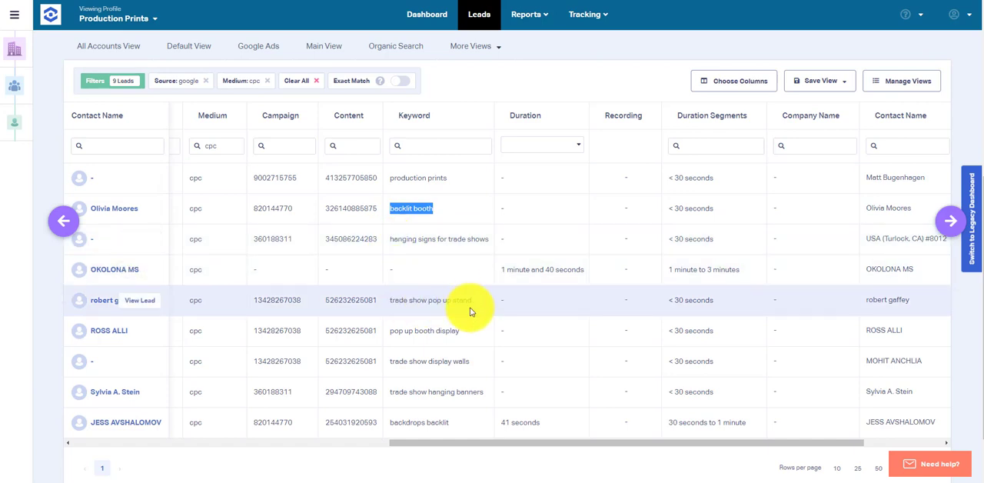
{"action": "left_click", "coordinate": [474, 306]}
{"action": "left_click_drag", "start_coordinate": [474, 307], "coordinate": [393, 308]}
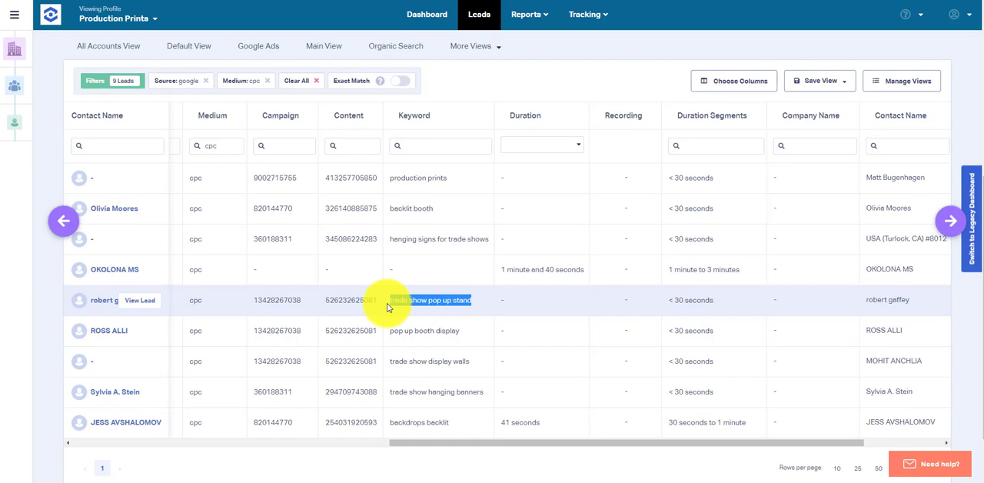
{"action": "left_click", "coordinate": [423, 298]}
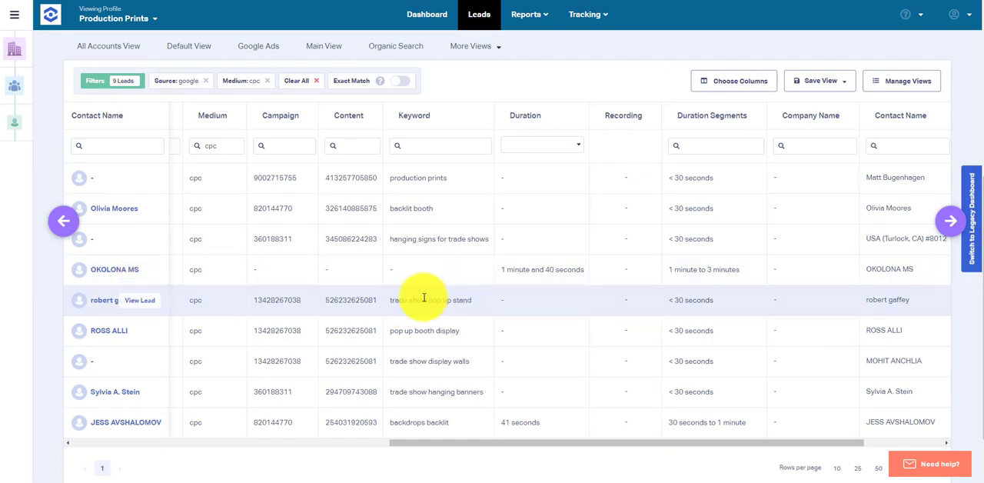
Step: Look through the available General, User, Marketing Data and Phone Calls columns, leaving the selection as it is
{"action": "scroll", "coordinate": [430, 269], "scroll_direction": "up", "scroll_amount": 2}
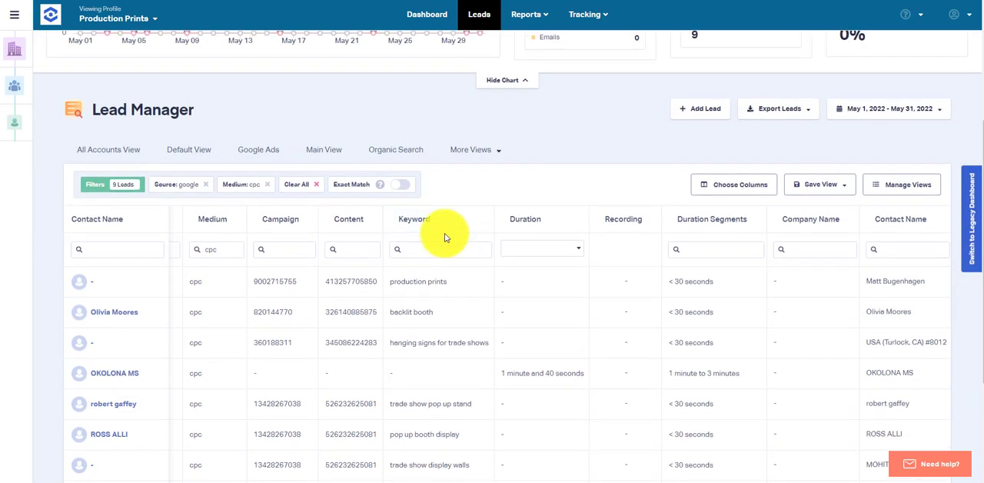
{"action": "left_click", "coordinate": [731, 183]}
{"action": "scroll", "coordinate": [873, 189], "scroll_direction": "down", "scroll_amount": 2}
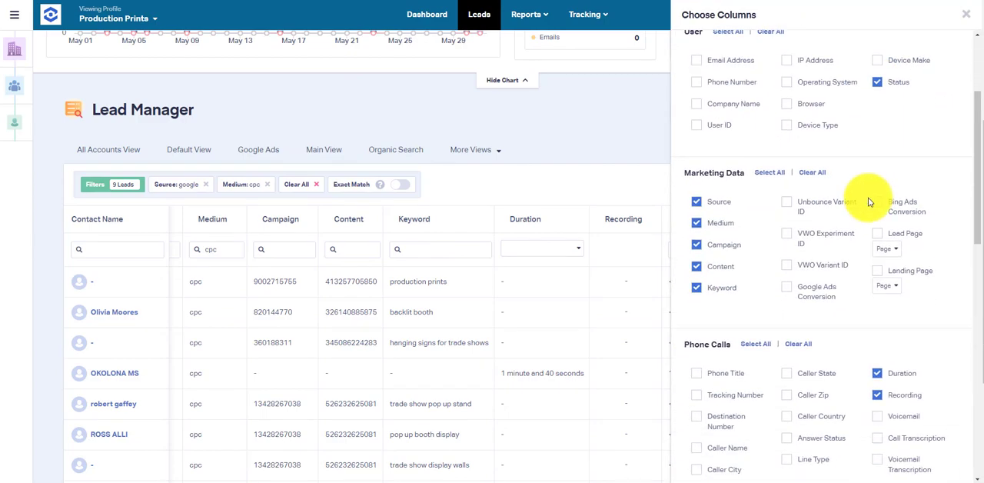
{"action": "scroll", "coordinate": [868, 204], "scroll_direction": "down", "scroll_amount": 5}
{"action": "scroll", "coordinate": [869, 206], "scroll_direction": "up", "scroll_amount": 4}
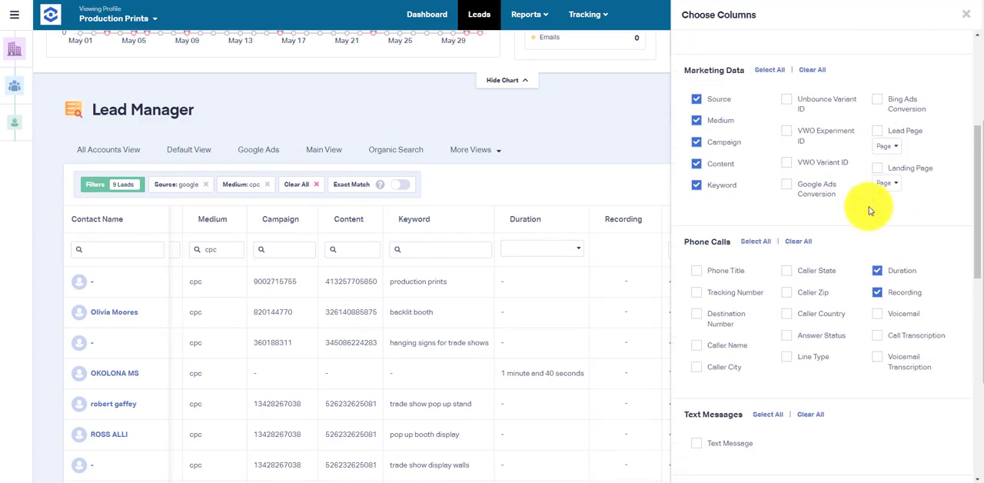
{"action": "scroll", "coordinate": [869, 206], "scroll_direction": "up", "scroll_amount": 3}
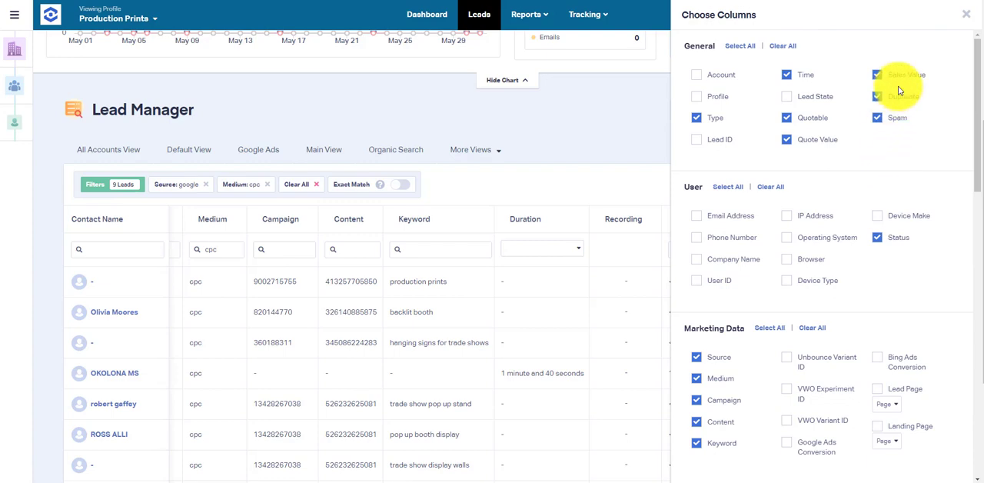
{"action": "left_click", "coordinate": [965, 16]}
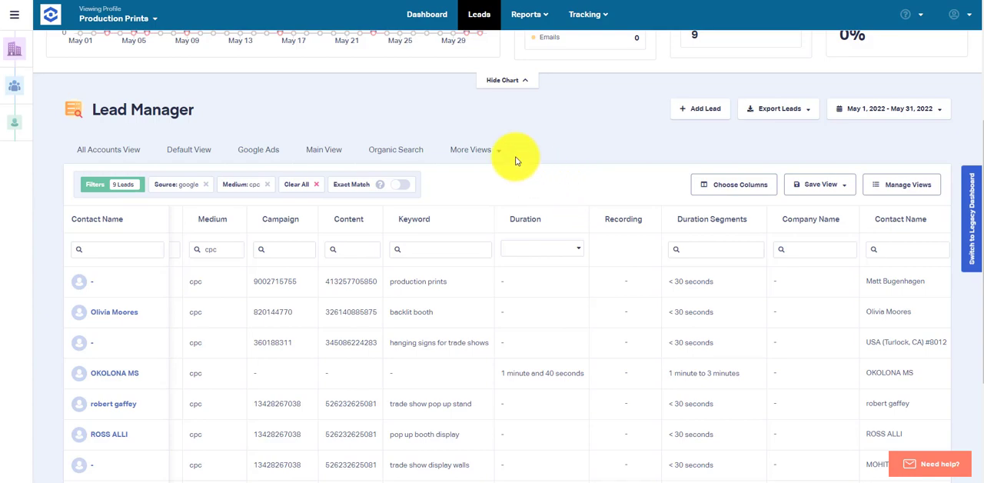
Step: Review the lead summary charts and reopen the Google Ads view
{"action": "scroll", "coordinate": [515, 146], "scroll_direction": "up", "scroll_amount": 2}
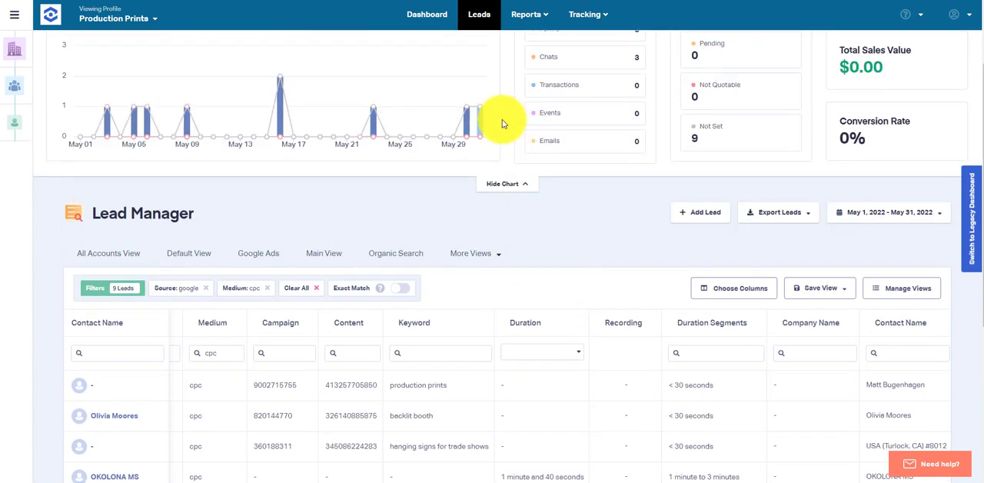
{"action": "scroll", "coordinate": [496, 114], "scroll_direction": "up", "scroll_amount": 3}
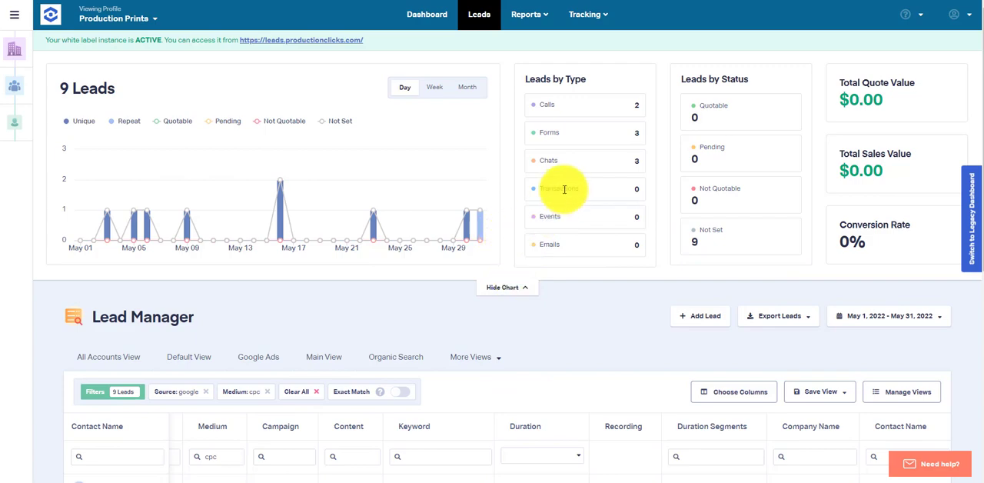
{"action": "scroll", "coordinate": [561, 185], "scroll_direction": "down", "scroll_amount": 2}
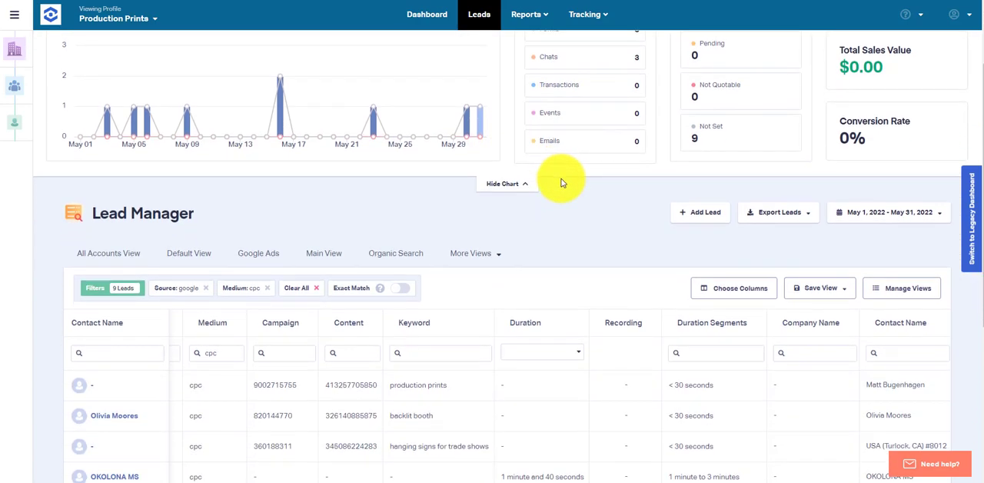
{"action": "left_click", "coordinate": [254, 260]}
Step: Set the quote value of the May 31, 12:35 PM chat lead to 2500 and save it
{"action": "scroll", "coordinate": [358, 193], "scroll_direction": "down", "scroll_amount": 3}
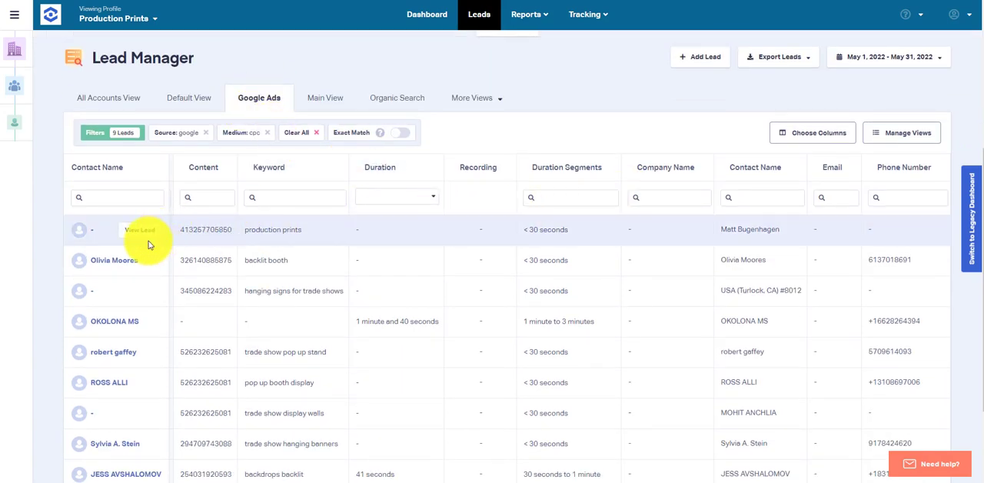
{"action": "mouse_move", "coordinate": [117, 263]}
{"action": "left_click", "coordinate": [137, 229]}
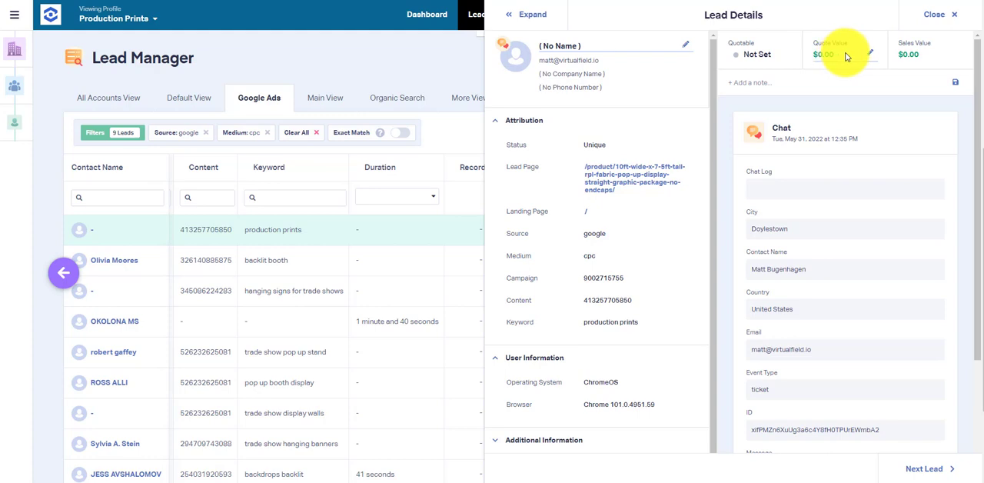
{"action": "left_click", "coordinate": [841, 55]}
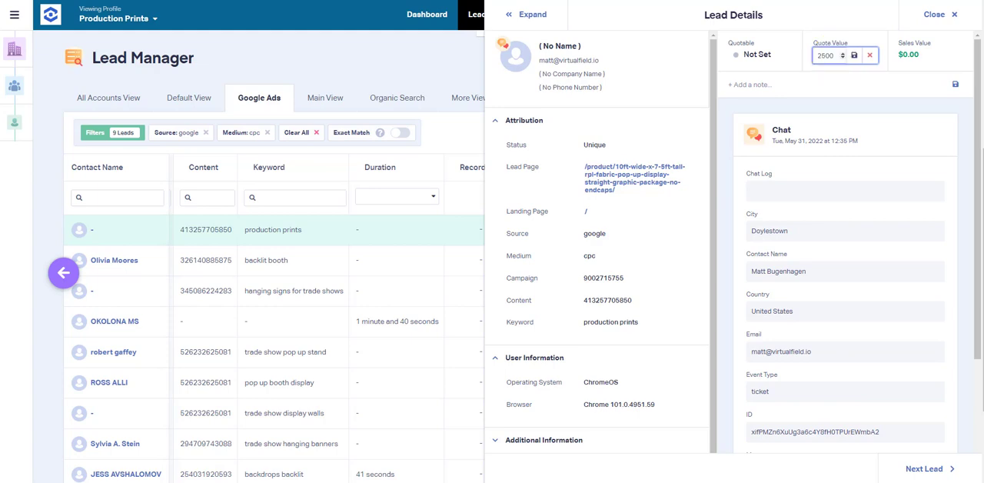
{"action": "left_click", "coordinate": [853, 55]}
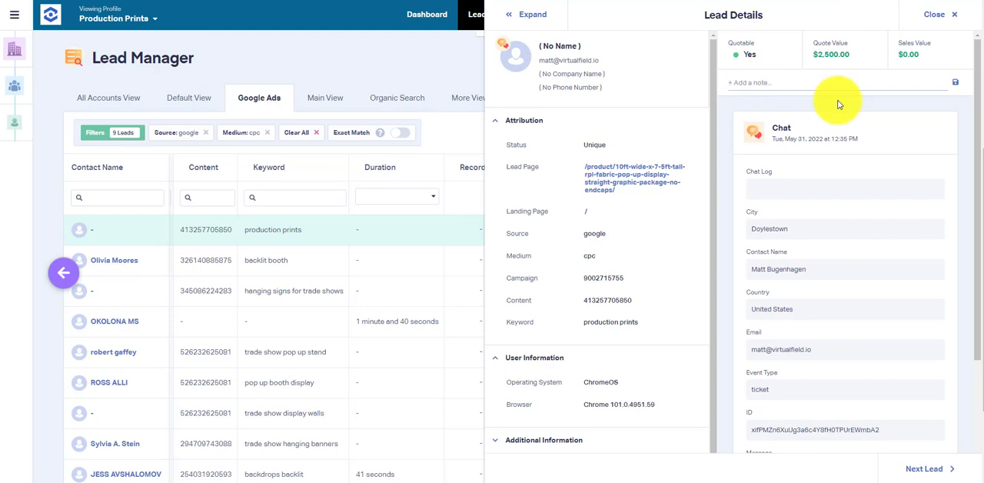
Step: Save the note "Needs by end of July" on the chat lead and close its details
{"action": "type", "text": "Needs by end of July"}
{"action": "left_click", "coordinate": [954, 81]}
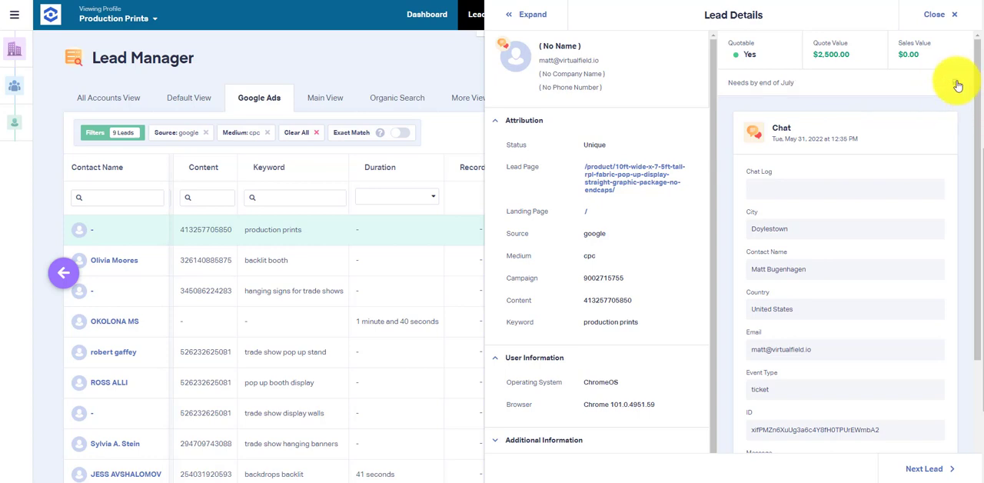
{"action": "left_click", "coordinate": [938, 17]}
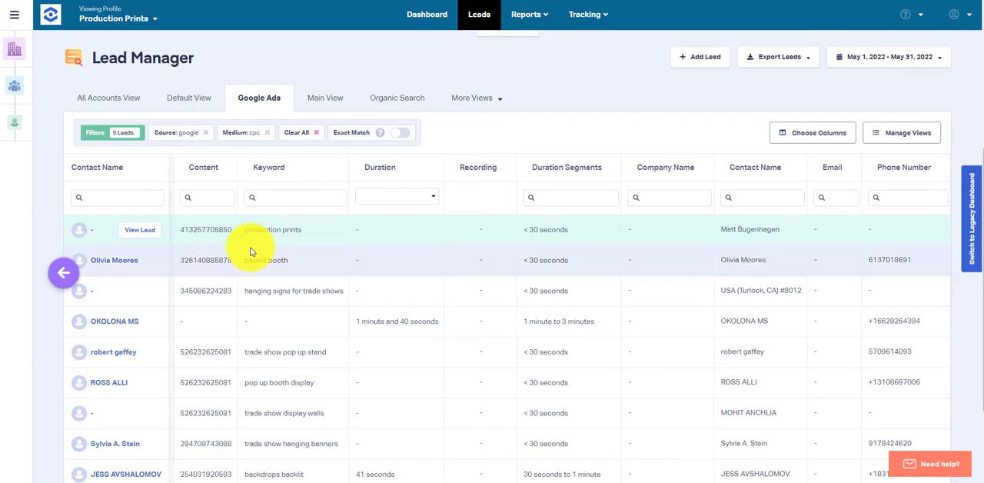
Step: Check the total quote value in the Google Ads lead summary
{"action": "scroll", "coordinate": [301, 224], "scroll_direction": "up", "scroll_amount": 4}
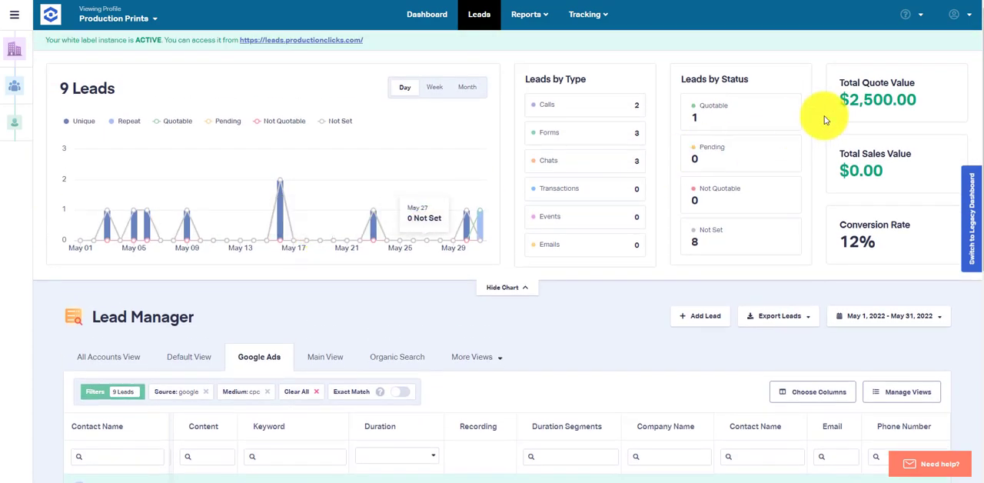
{"action": "left_click_drag", "start_coordinate": [917, 98], "coordinate": [843, 72]}
{"action": "left_click", "coordinate": [830, 86]}
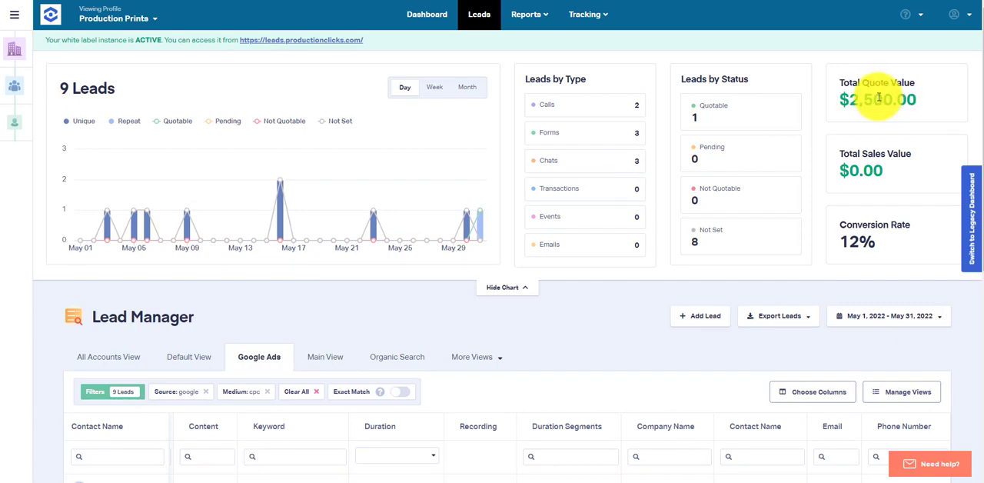
Step: Set the sales value of the May 9 text message lead to 1500, save it and close the details
{"action": "scroll", "coordinate": [271, 279], "scroll_direction": "down", "scroll_amount": 3}
{"action": "scroll", "coordinate": [101, 292], "scroll_direction": "down", "scroll_amount": 2}
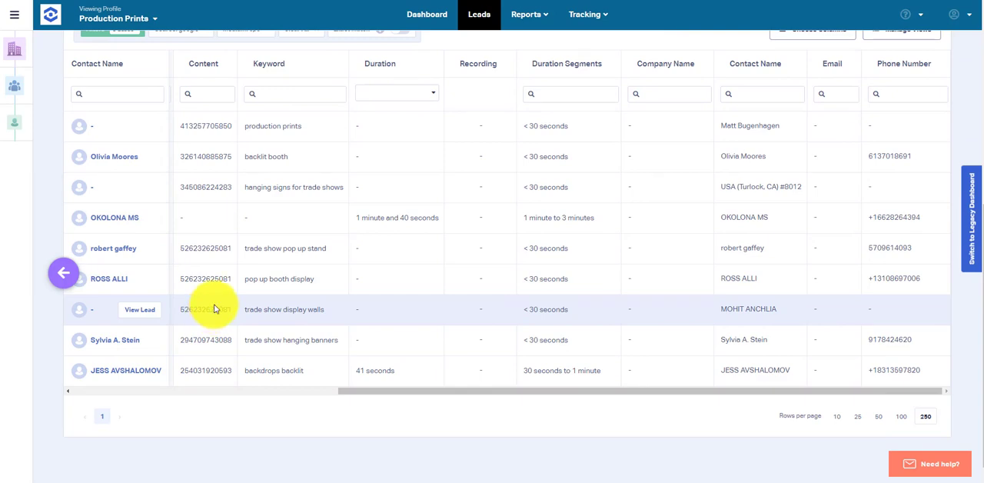
{"action": "left_click", "coordinate": [133, 280]}
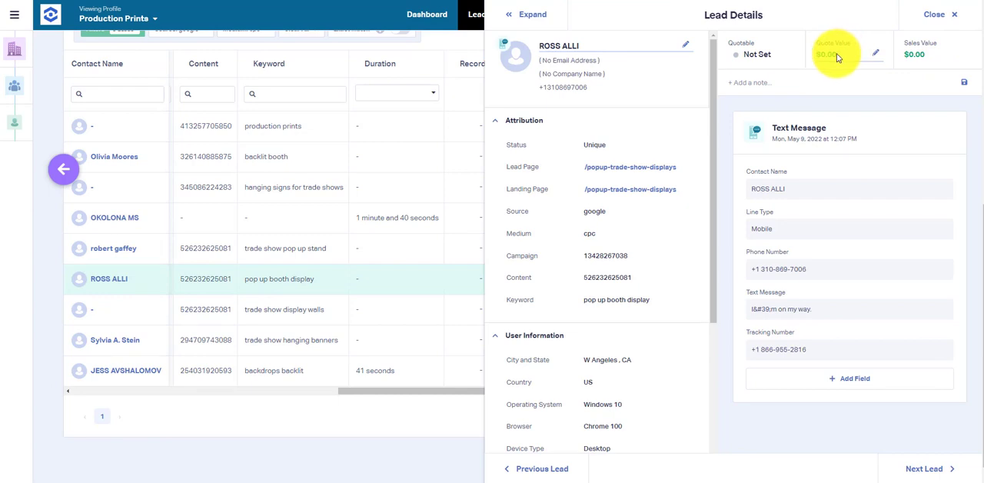
{"action": "left_click", "coordinate": [920, 56]}
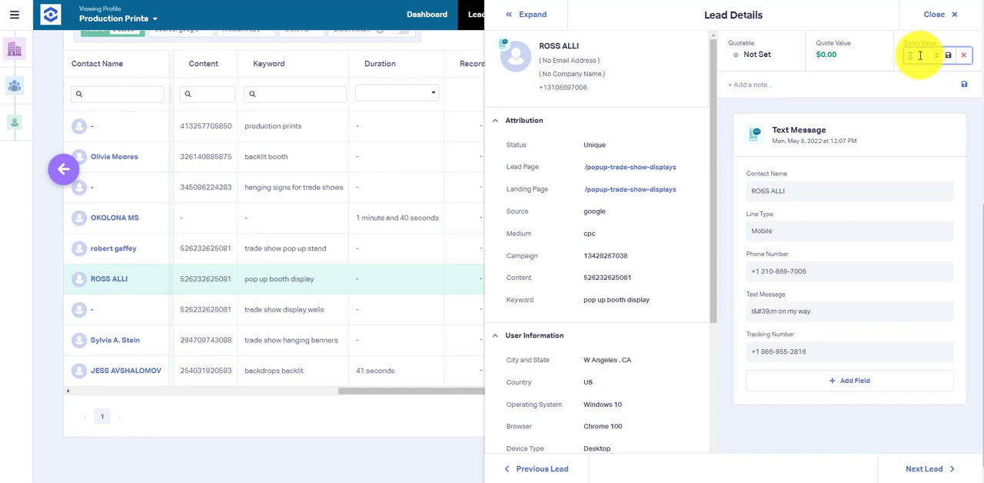
{"action": "type", "text": "1500"}
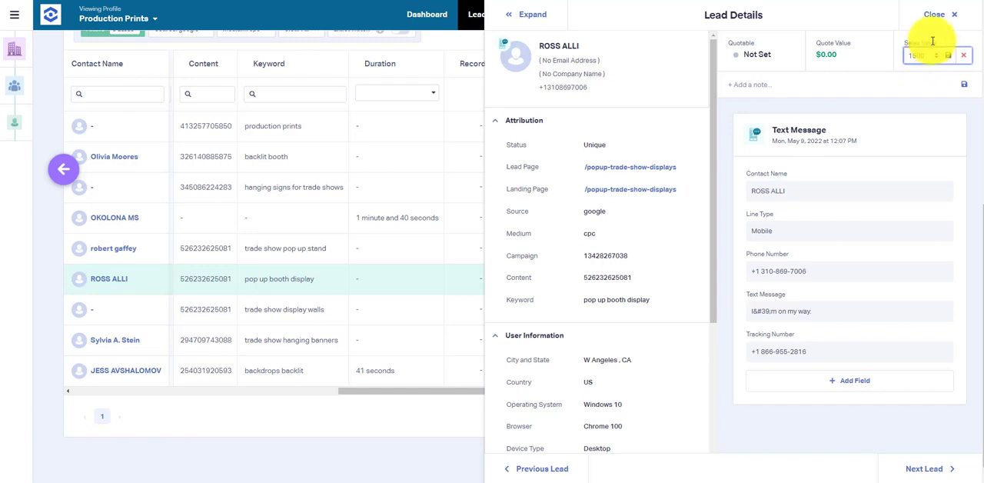
{"action": "left_click", "coordinate": [948, 57]}
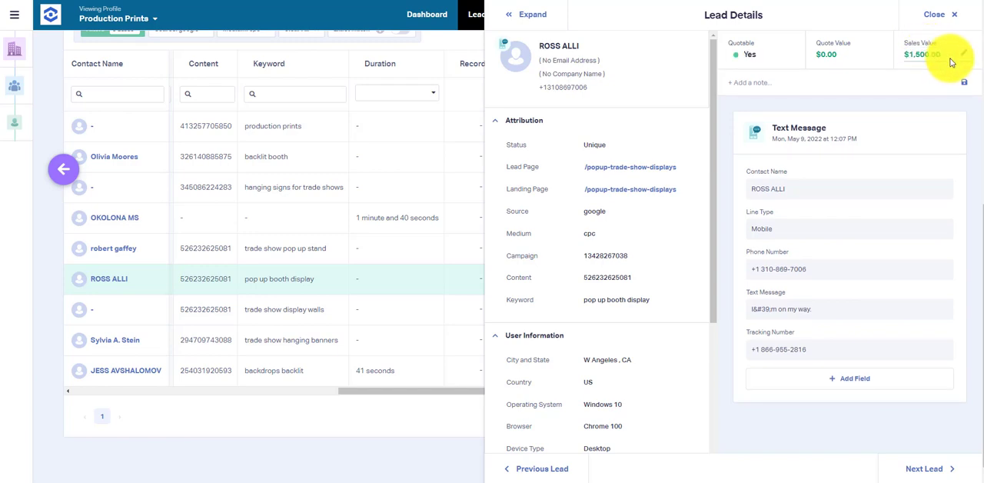
{"action": "left_click", "coordinate": [937, 15]}
Step: Check the total sales value and conversion rate in the lead summary
{"action": "scroll", "coordinate": [615, 220], "scroll_direction": "up", "scroll_amount": 5}
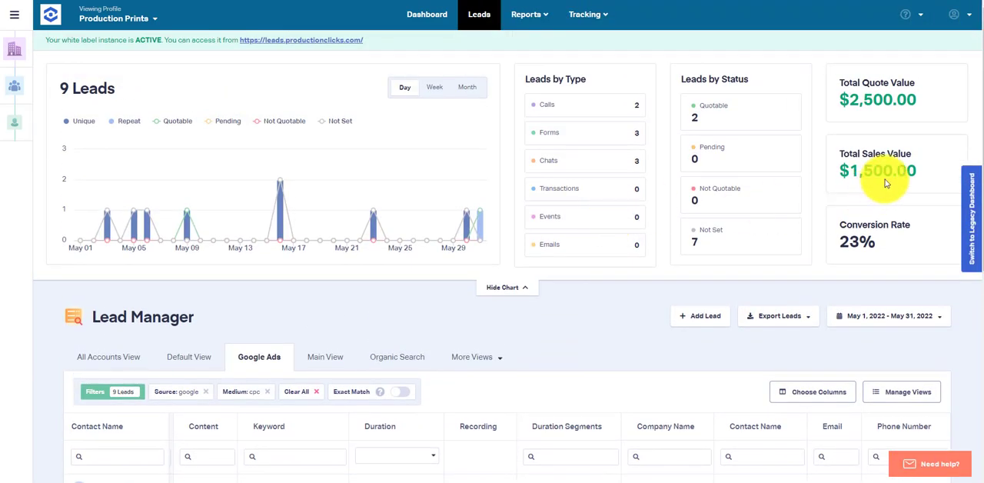
{"action": "left_click_drag", "start_coordinate": [919, 171], "coordinate": [849, 163]}
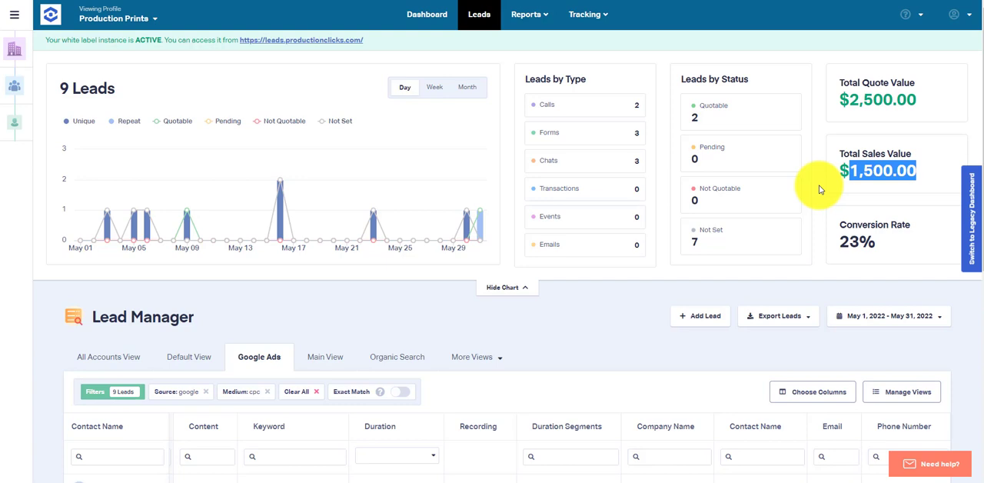
{"action": "left_click", "coordinate": [866, 217]}
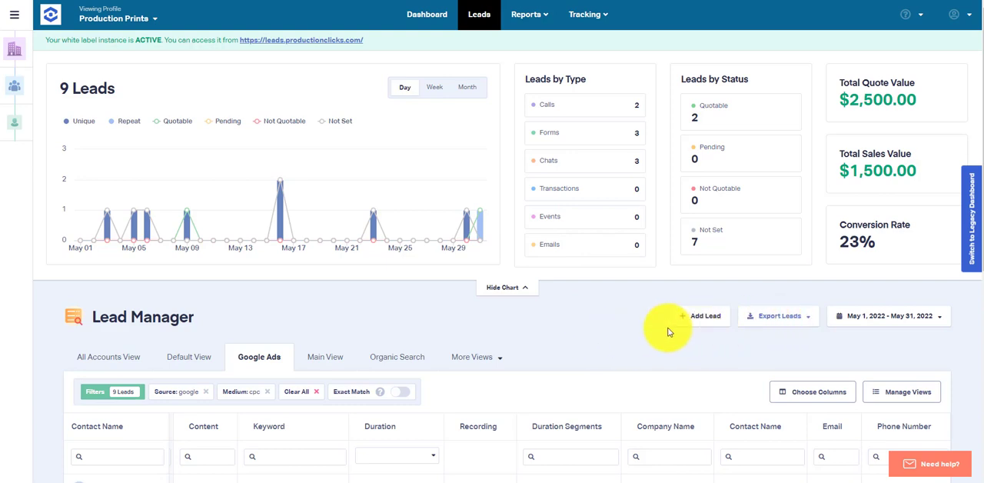
Step: Look at the lead export options, then return to the summary charts and lead table without exporting
{"action": "left_click", "coordinate": [788, 318]}
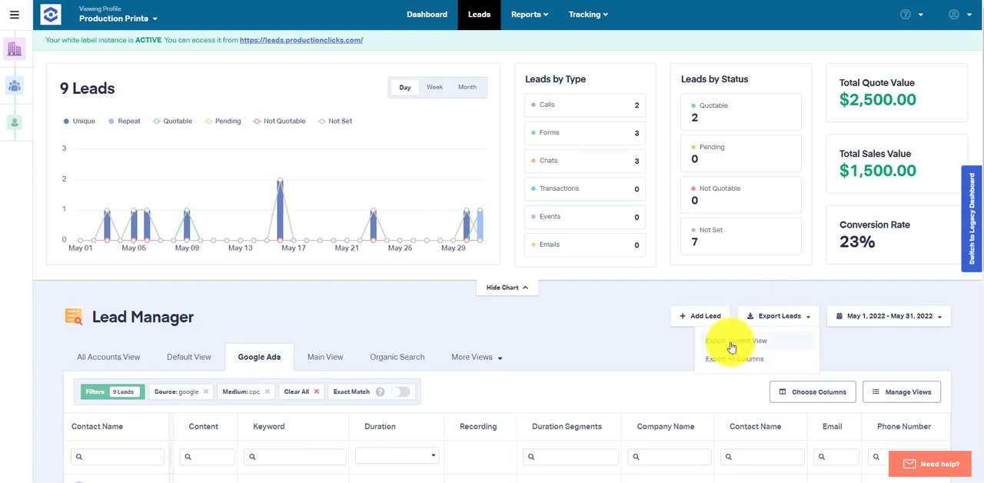
{"action": "scroll", "coordinate": [738, 323], "scroll_direction": "down", "scroll_amount": 1}
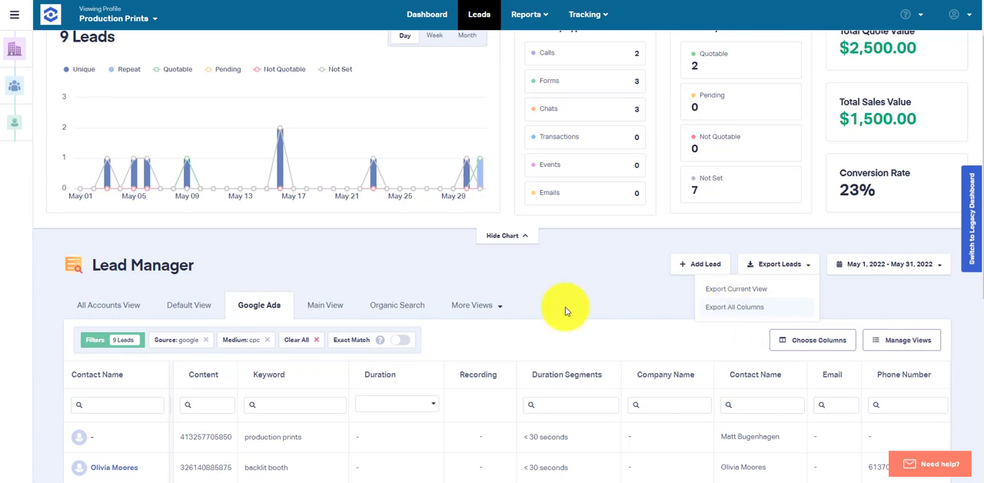
{"action": "scroll", "coordinate": [555, 304], "scroll_direction": "up", "scroll_amount": 1}
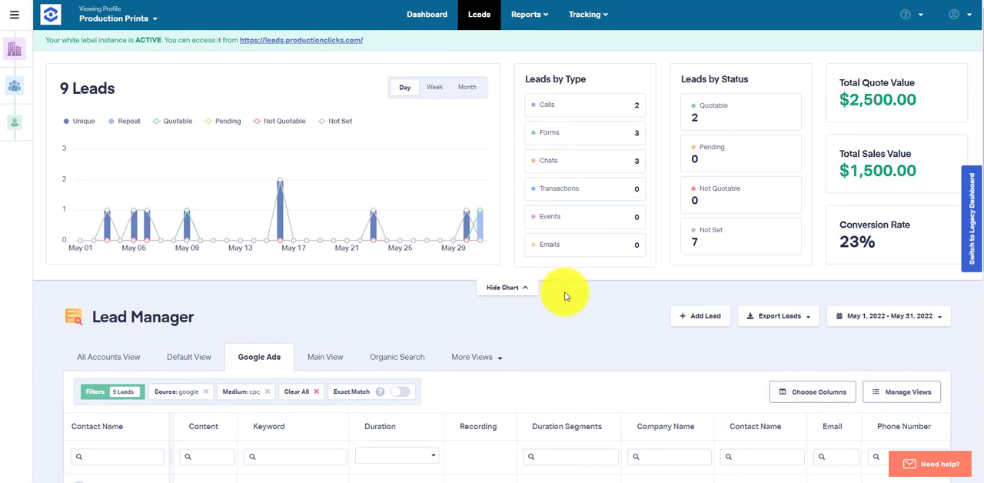
{"action": "scroll", "coordinate": [564, 296], "scroll_direction": "down", "scroll_amount": 2}
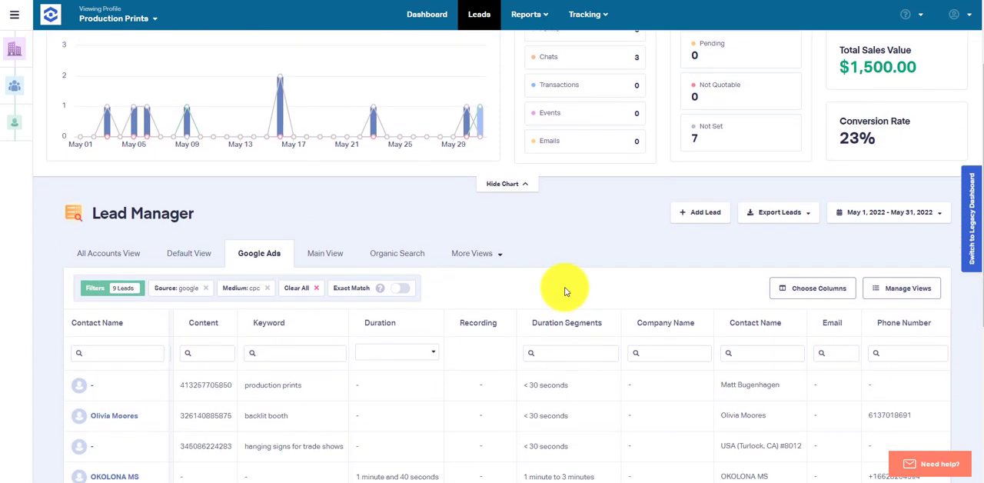